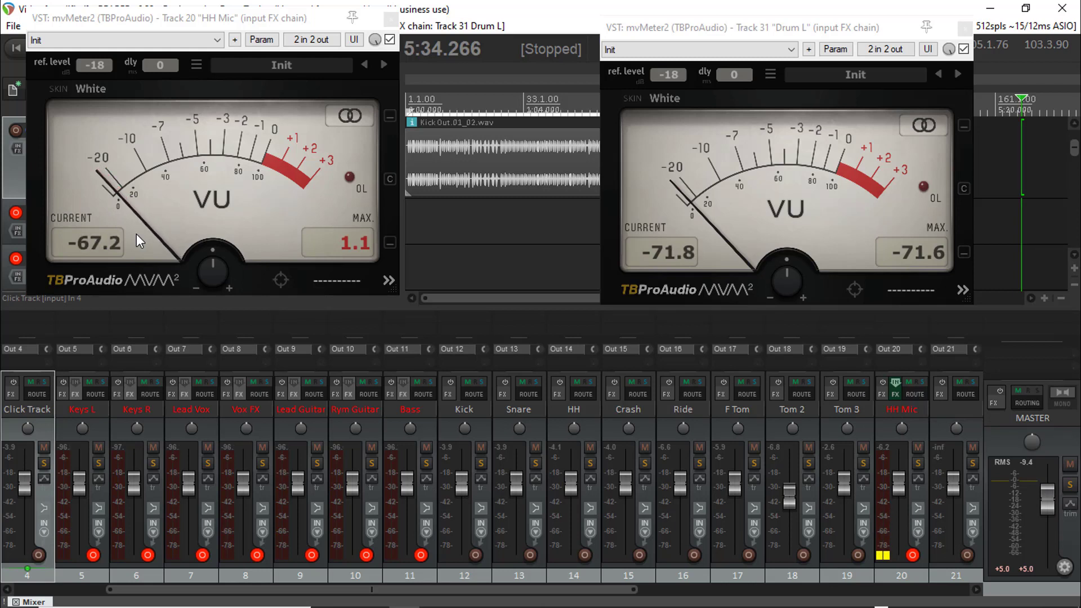
Close the VU meters on the HH Mic and Drum L tracks and return the playhead to the project start.
left_click(87, 247)
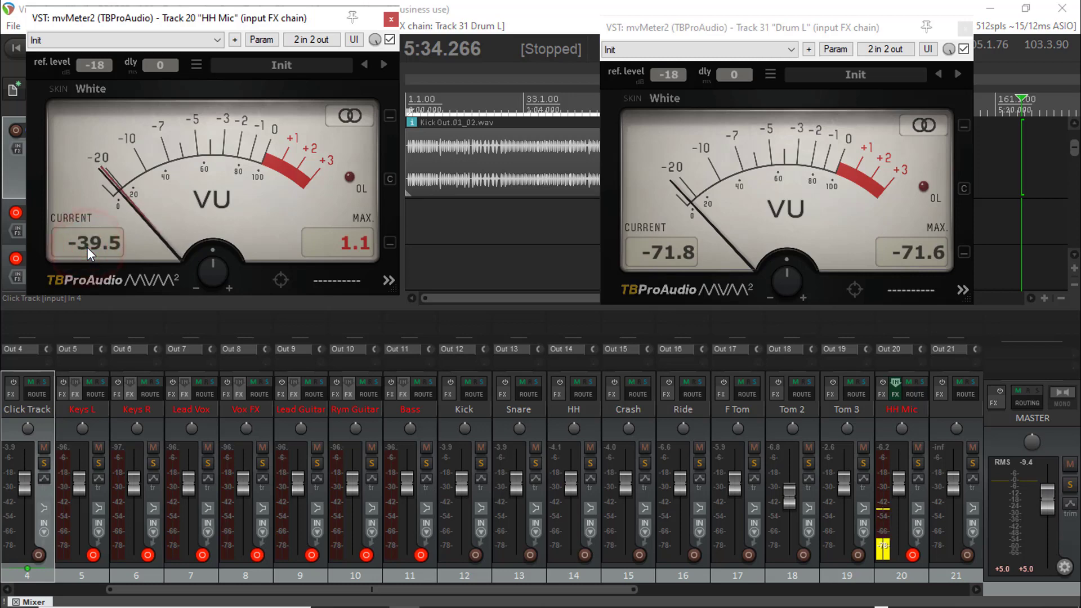
left_click(391, 19)
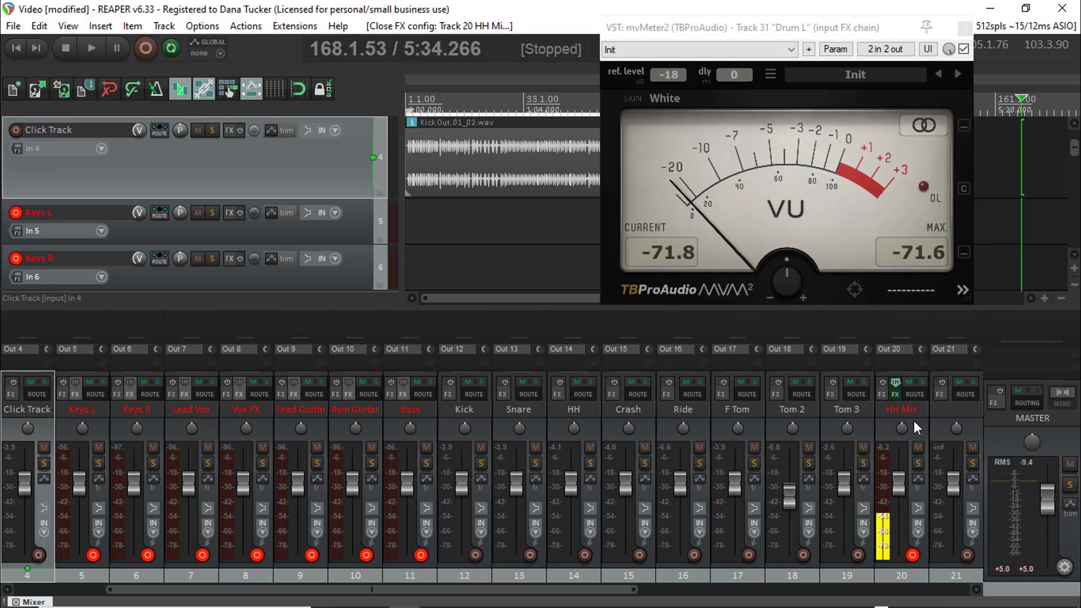
left_click_drag(593, 586, 942, 584)
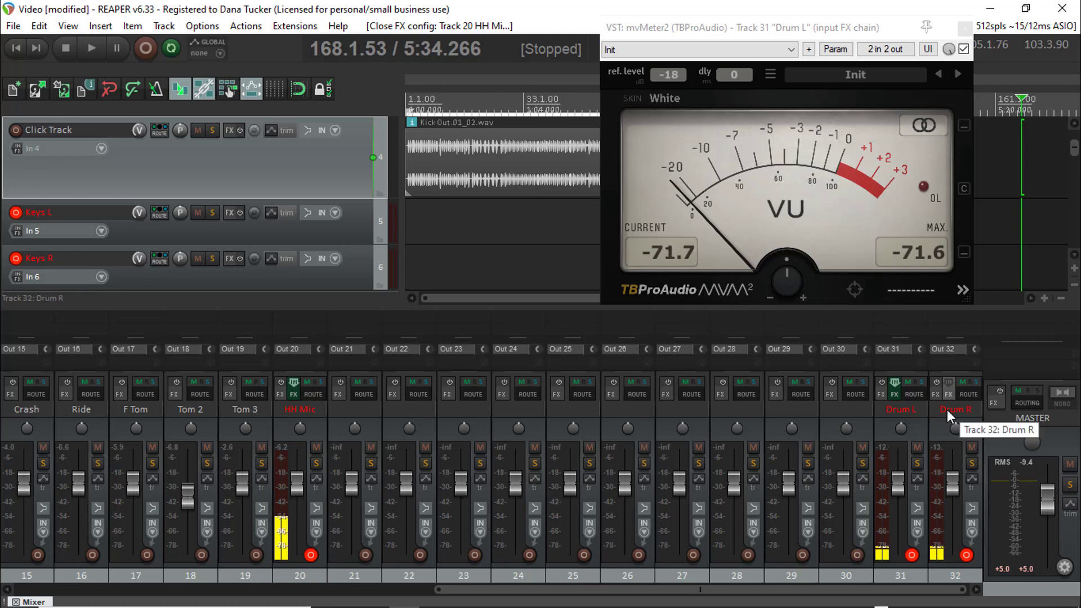
left_click(966, 31)
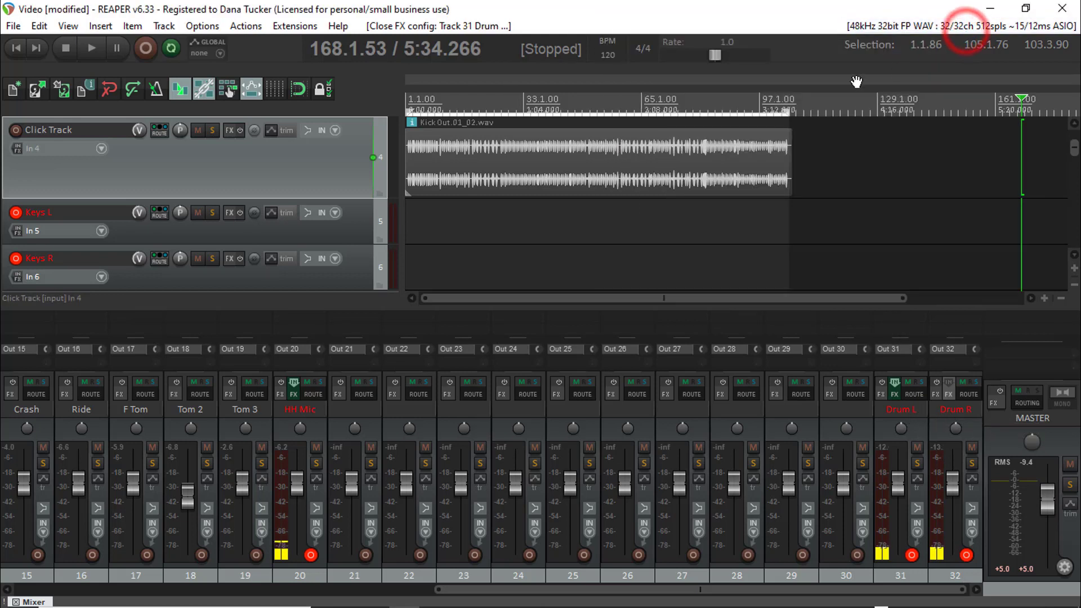
left_click(19, 50)
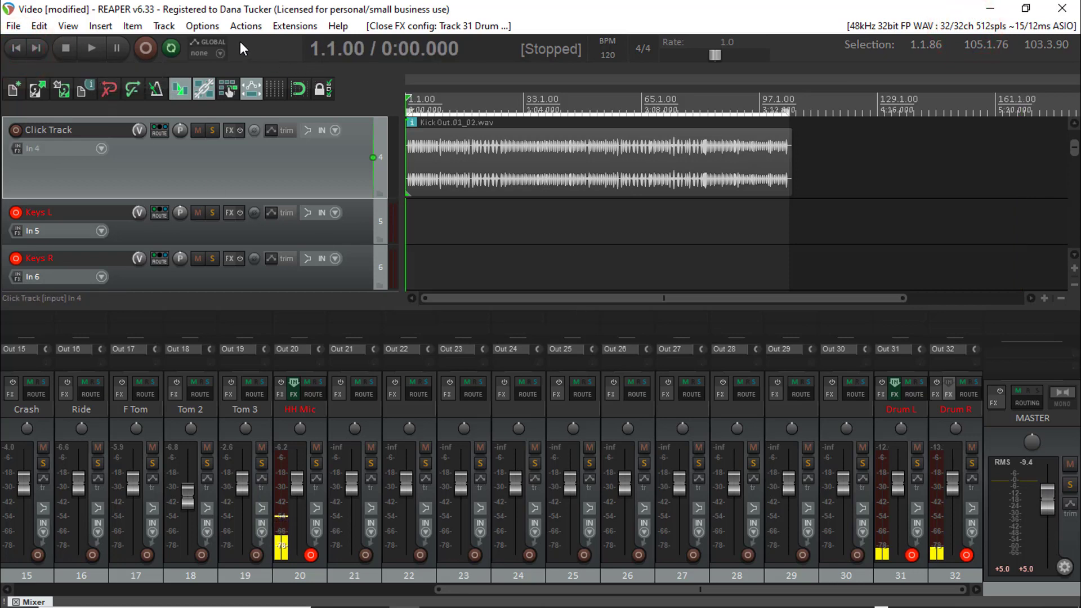
Review the audio device preferences for the ASIO driver and its input and output ranges, keeping the settings.
left_click(204, 27)
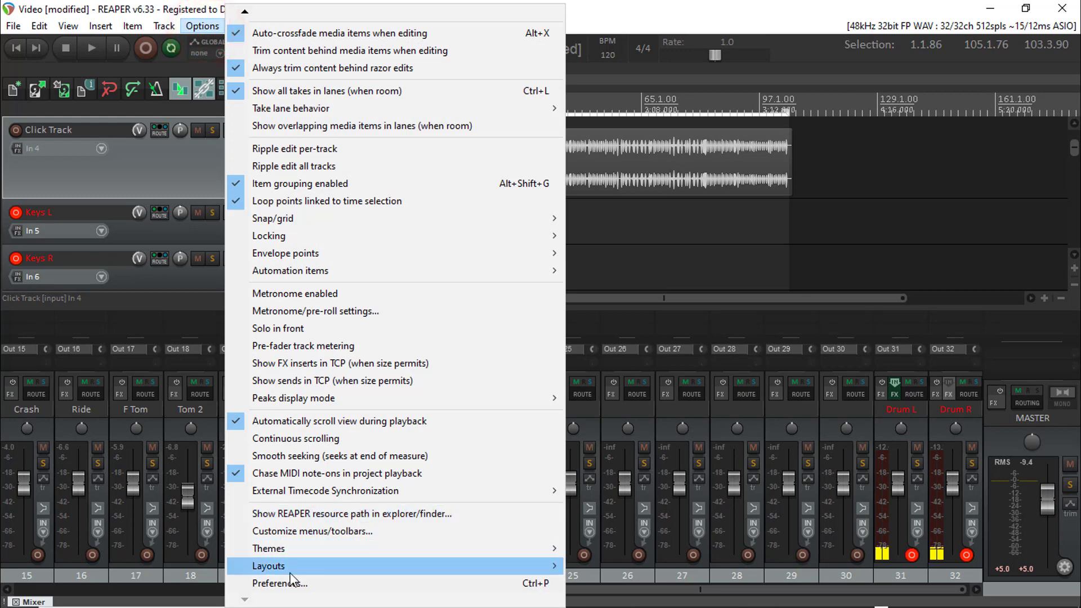
left_click(278, 584)
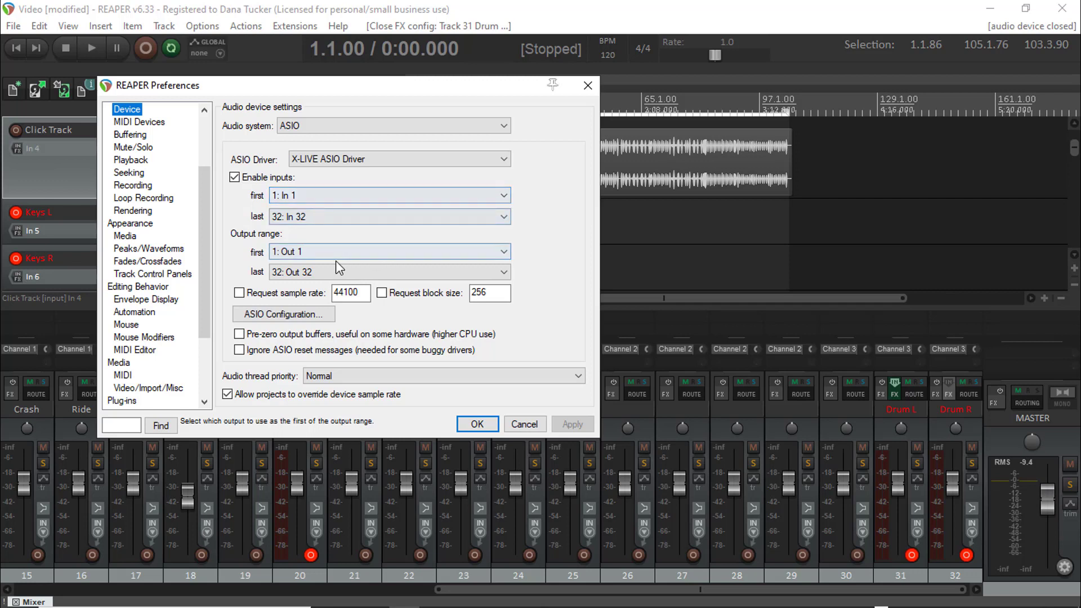
left_click(477, 426)
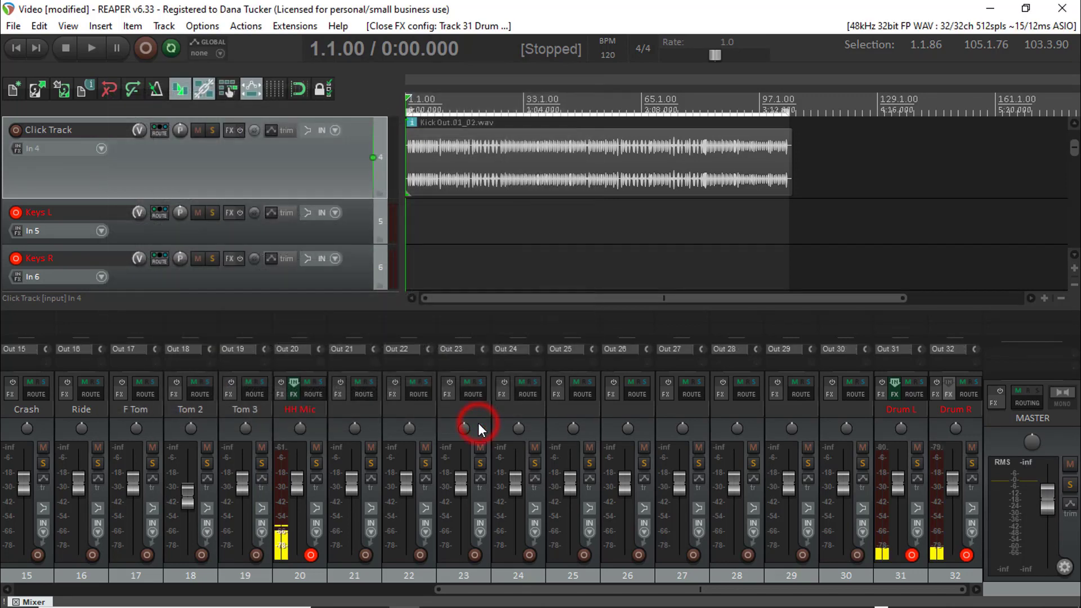
Look over the mixer's track layout from track 1, selecting the Midi and Kick tracks.
left_click_drag(485, 589, 57, 588)
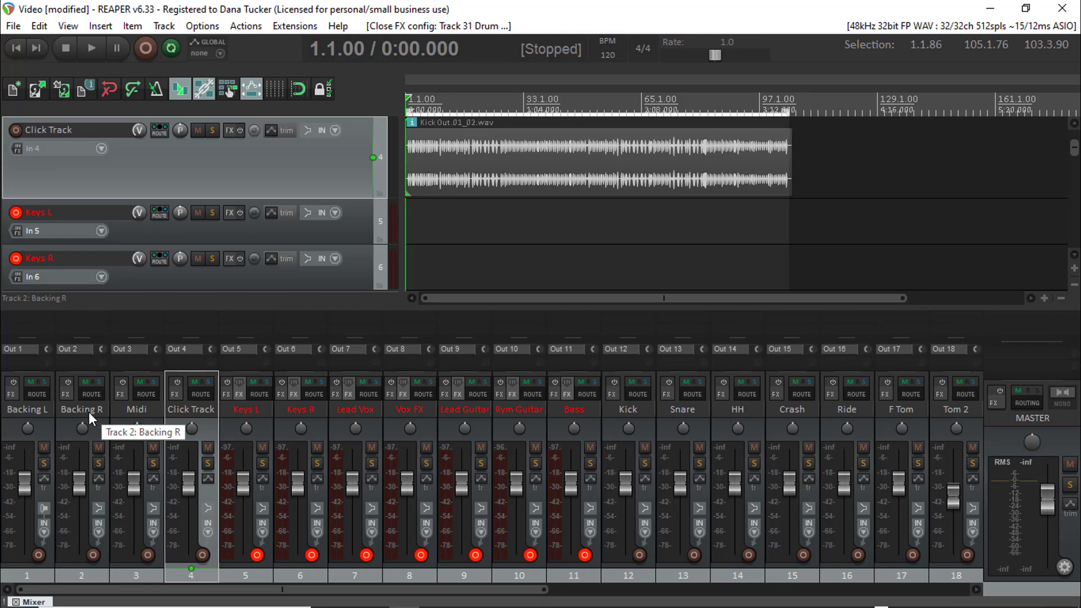
left_click(133, 411)
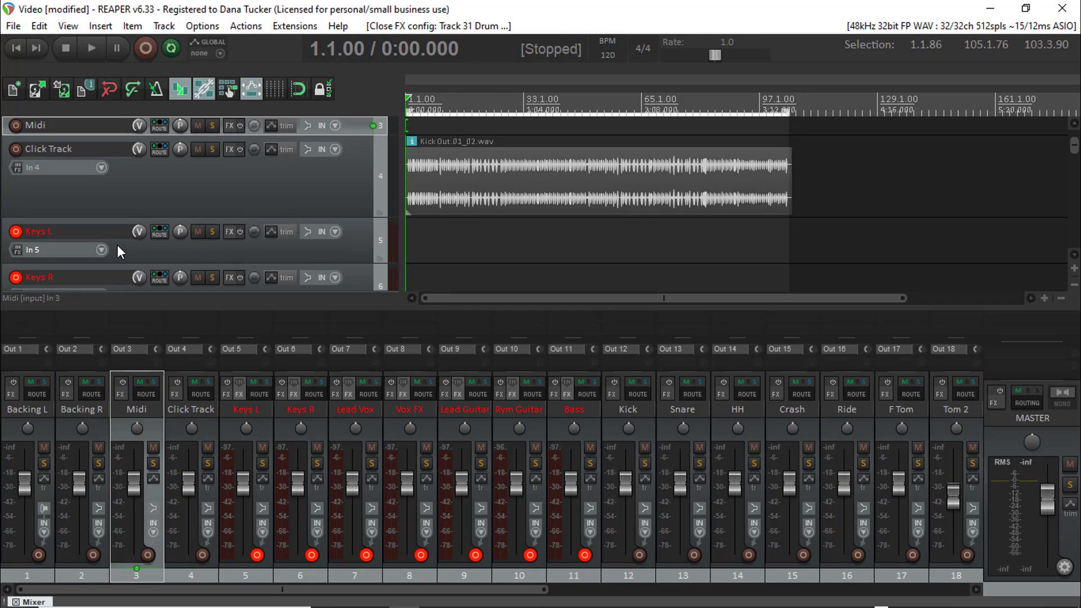
left_click(152, 430)
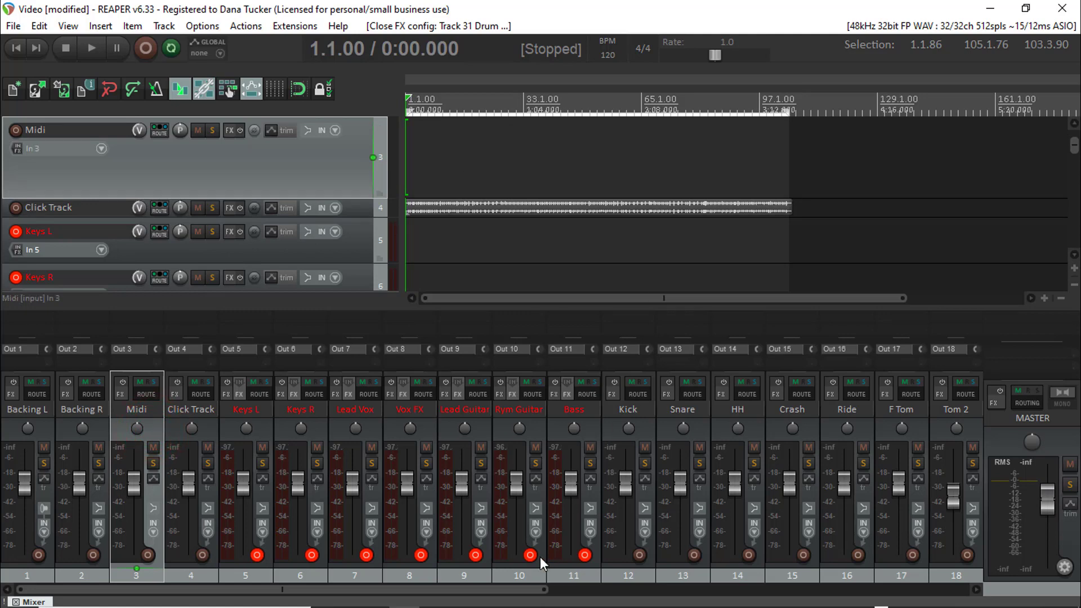
left_click_drag(489, 588, 570, 580)
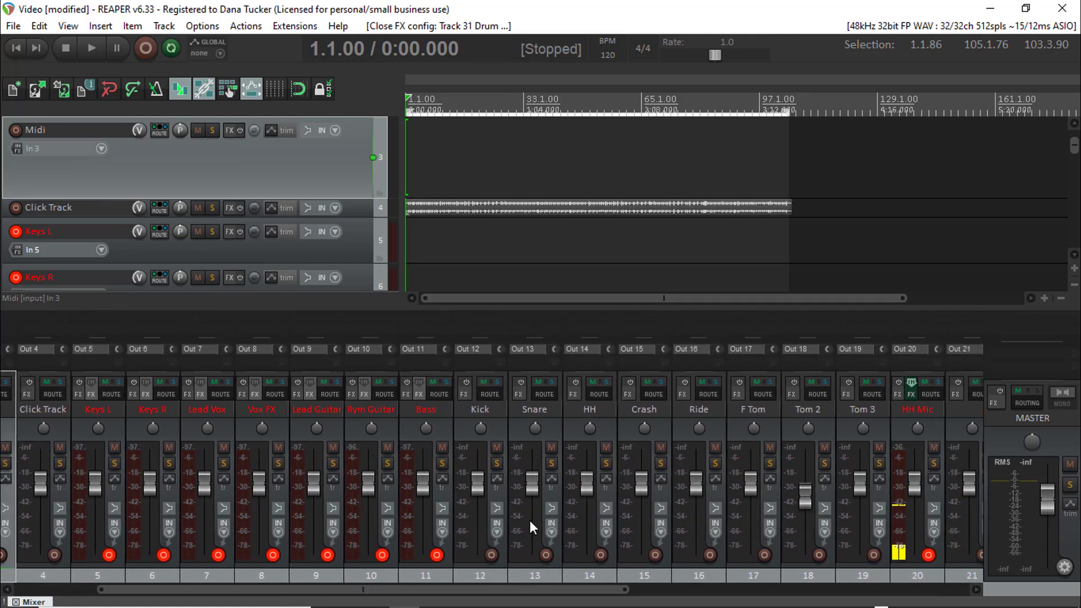
left_click(462, 427)
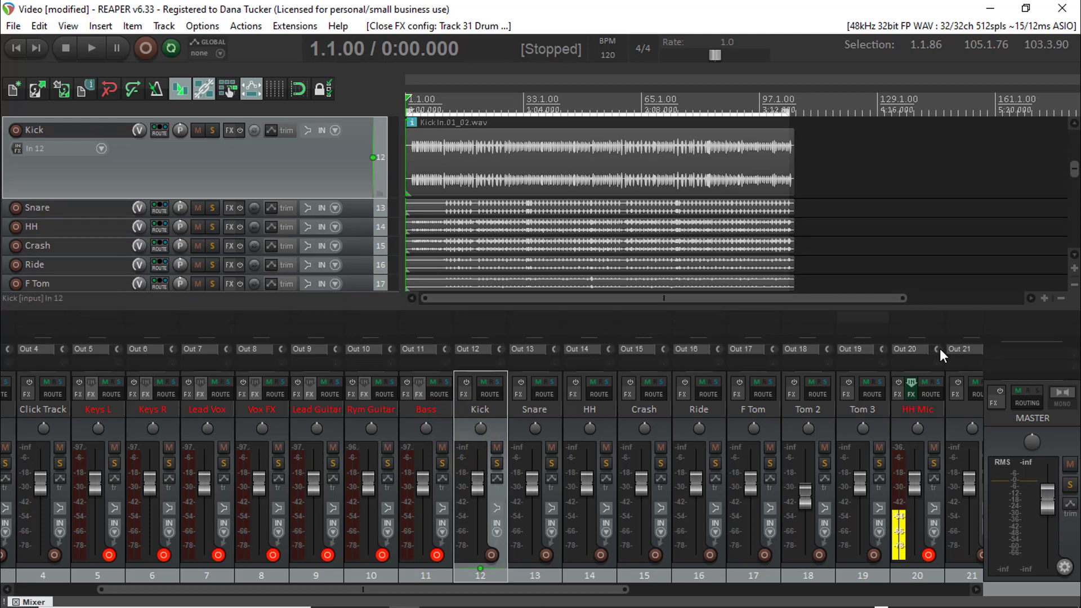
left_click_drag(477, 586, 386, 599)
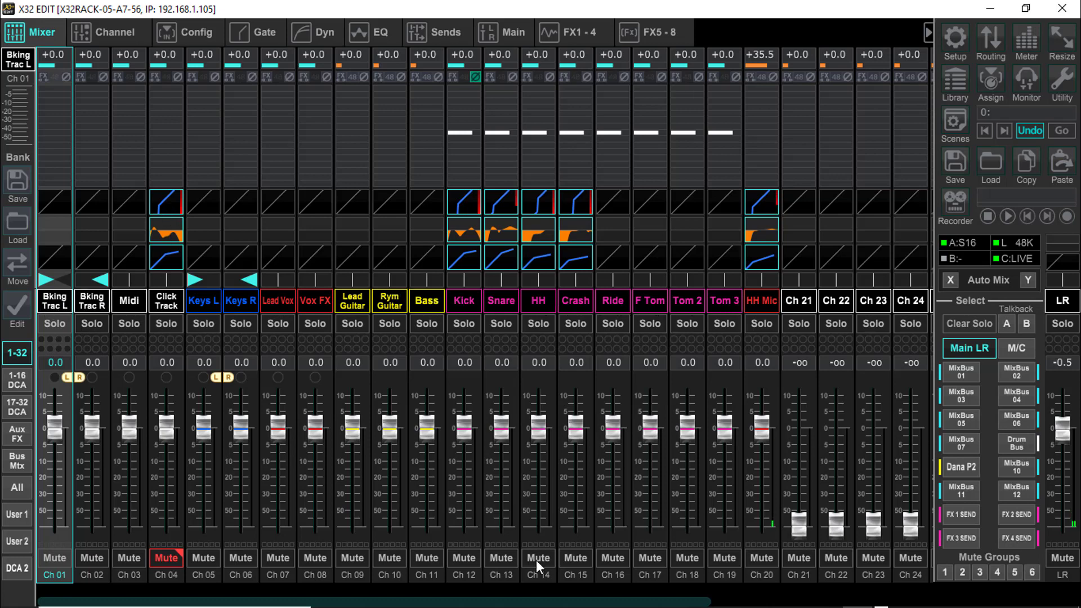
Switch to X32 Edit, select the Kick channel, and look at the Drum Bus and bus 9 among the mix buses.
left_click_drag(502, 600, 748, 590)
left_click(472, 306)
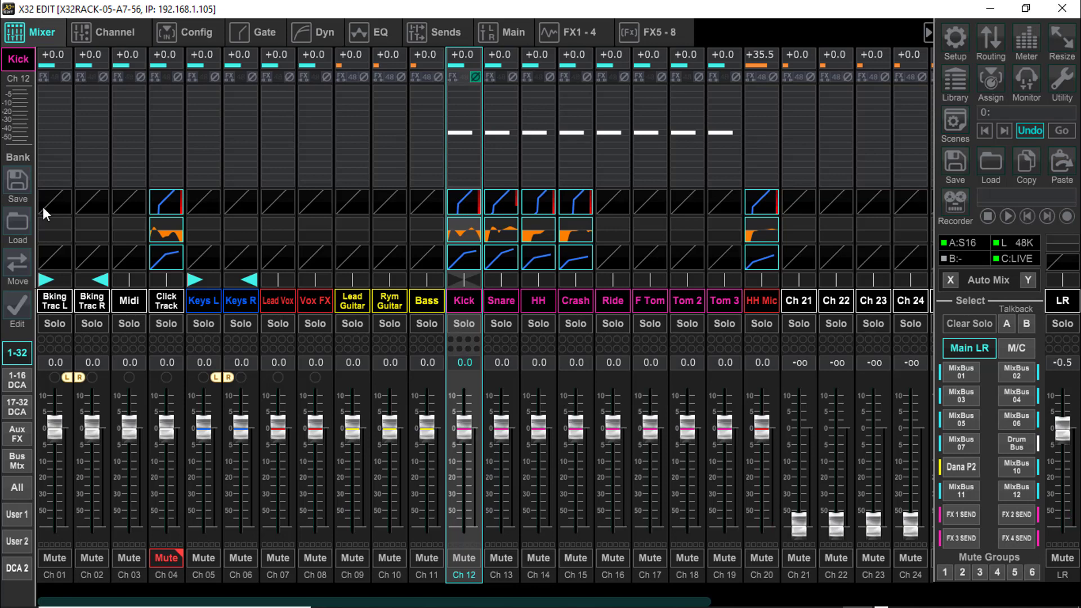
left_click(14, 461)
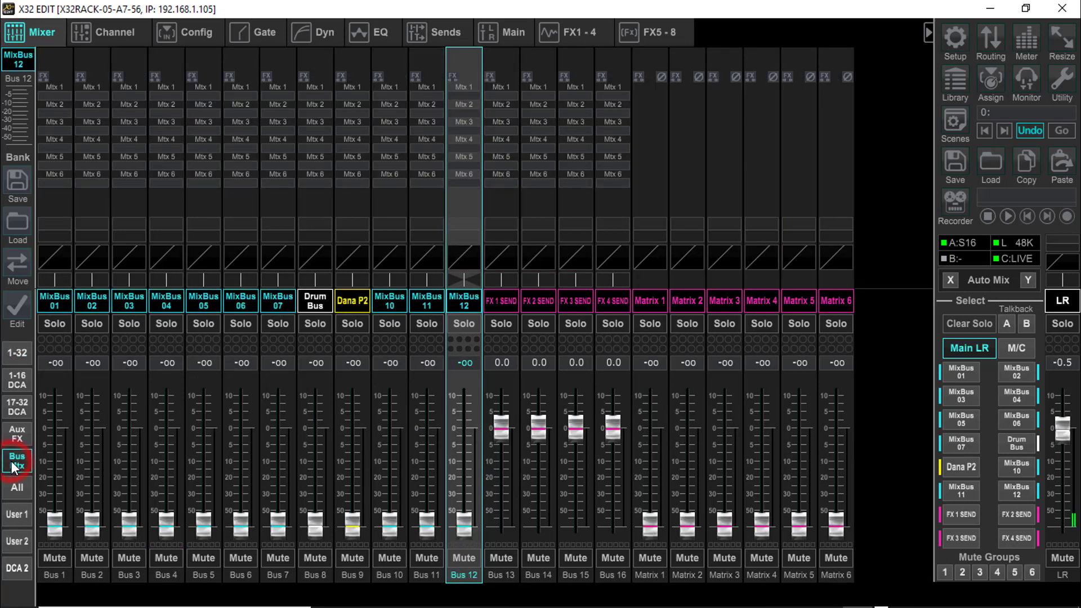
left_click(320, 305)
left_click(352, 303)
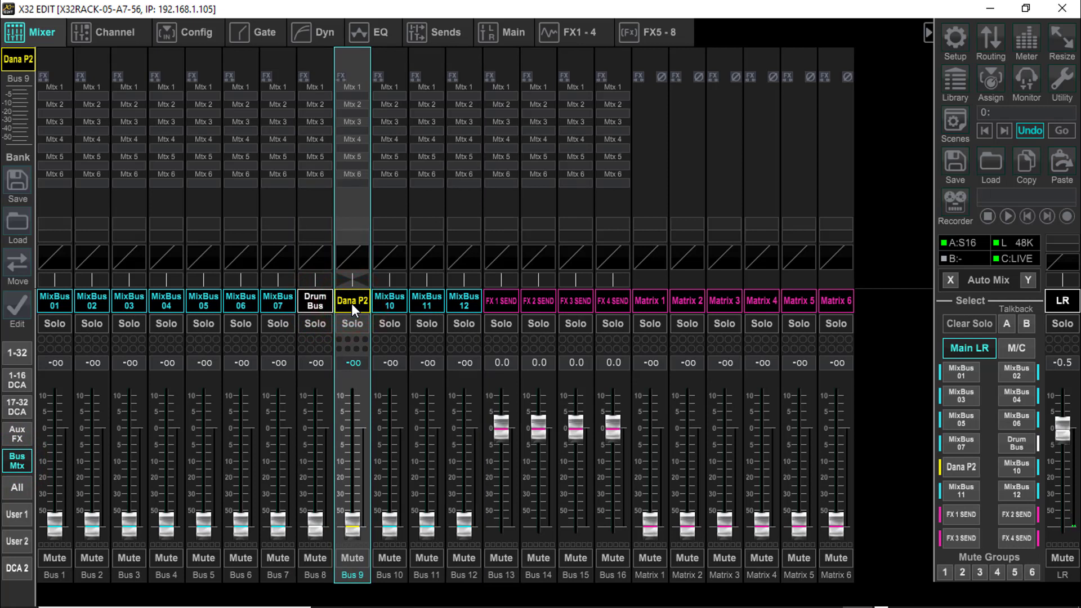
Set the bus 9 send levels to Kick +0.5, Snare +1.0, HH +1.5, Crash -3.5, Ride -2.8 and F Tom 0.0.
left_click(954, 468)
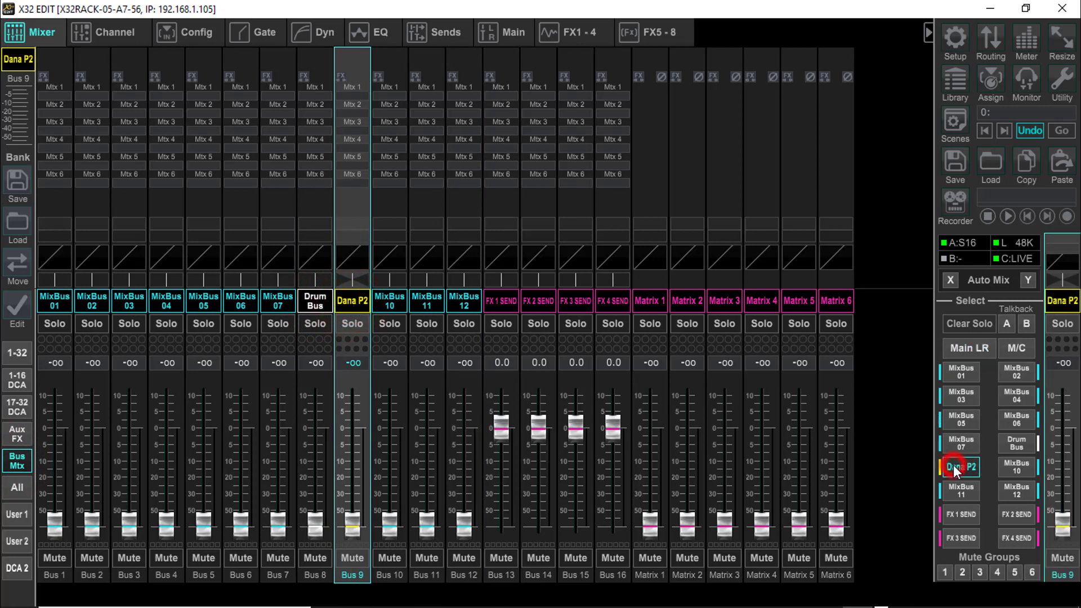
left_click(17, 355)
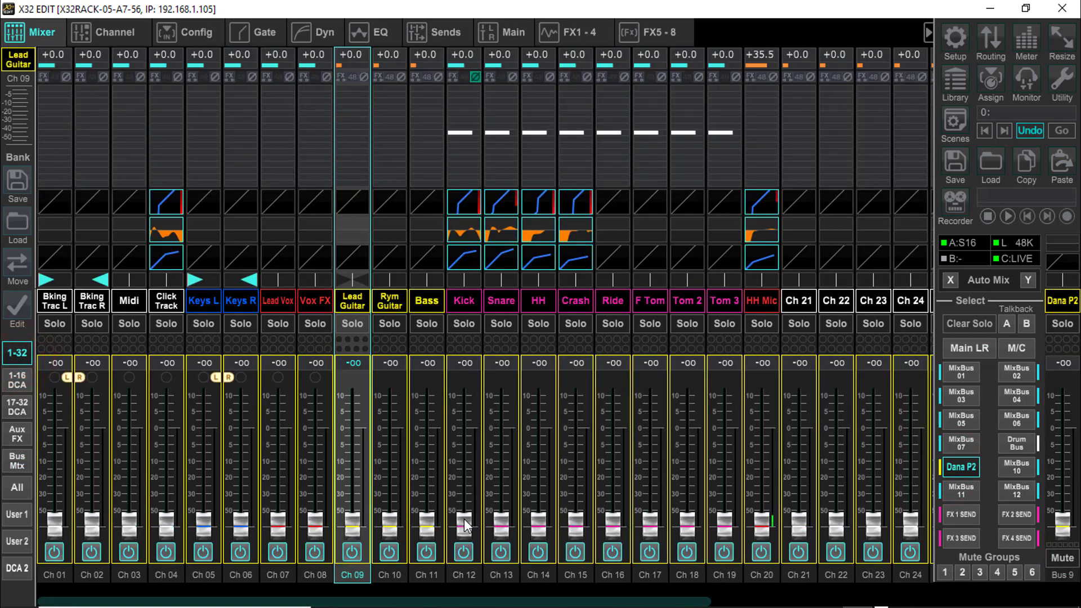
left_click_drag(464, 518, 478, 423)
left_click_drag(496, 517, 506, 440)
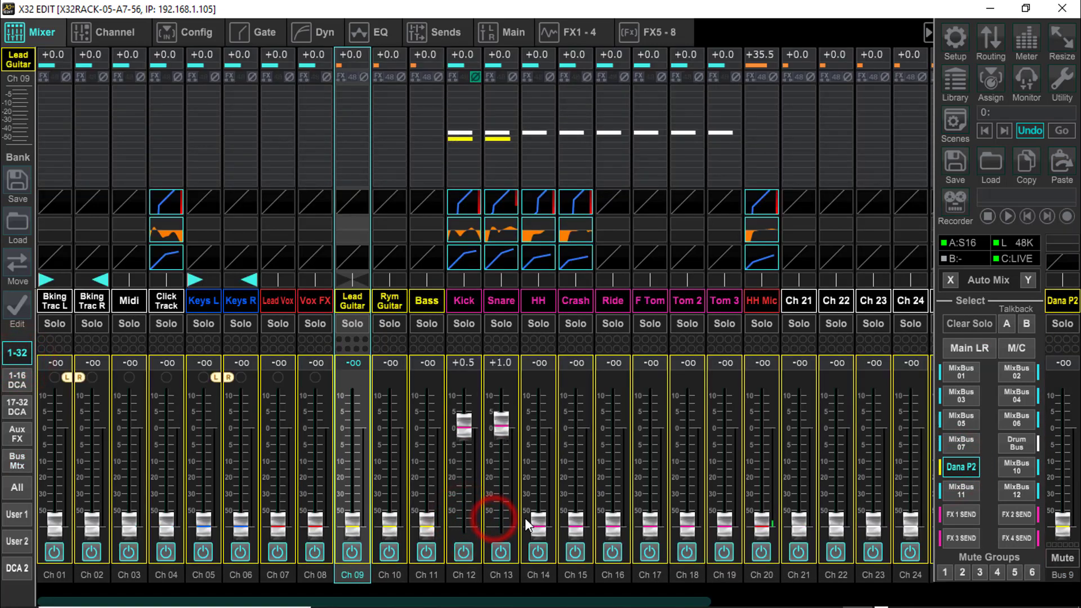
left_click_drag(533, 518, 542, 485)
mouse_move(572, 519)
left_mouse_down()
mouse_move(641, 488)
mouse_move(672, 457)
left_mouse_up()
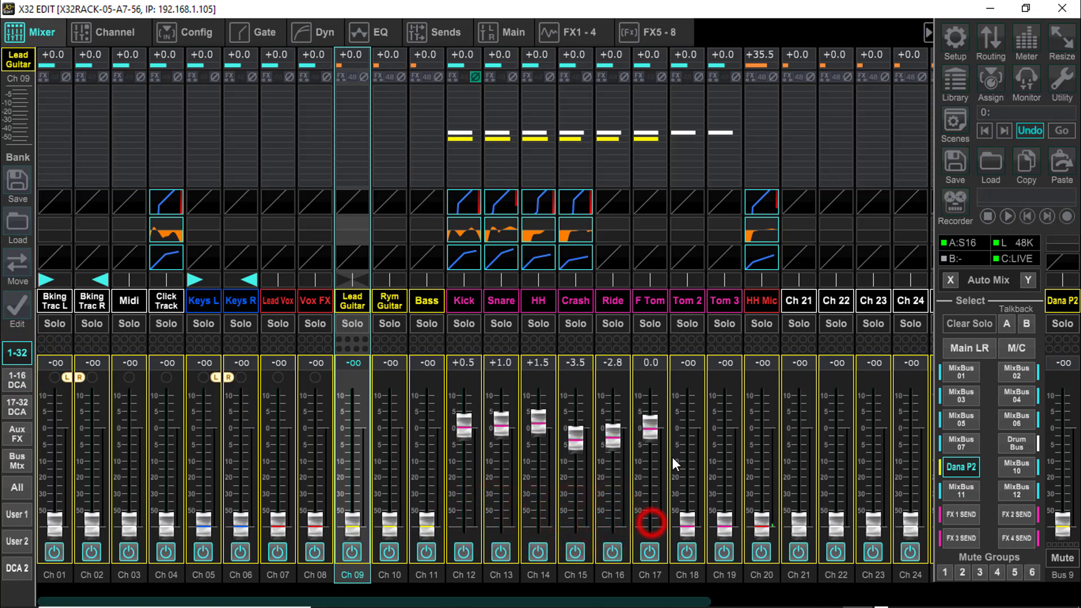
Set the bus 9 send levels to Tom 2 -7.0, Tom 3 -5.3 and HH Mic -5.3.
left_click_drag(688, 522, 703, 453)
left_click_drag(730, 511, 726, 445)
left_click_drag(761, 521, 764, 445)
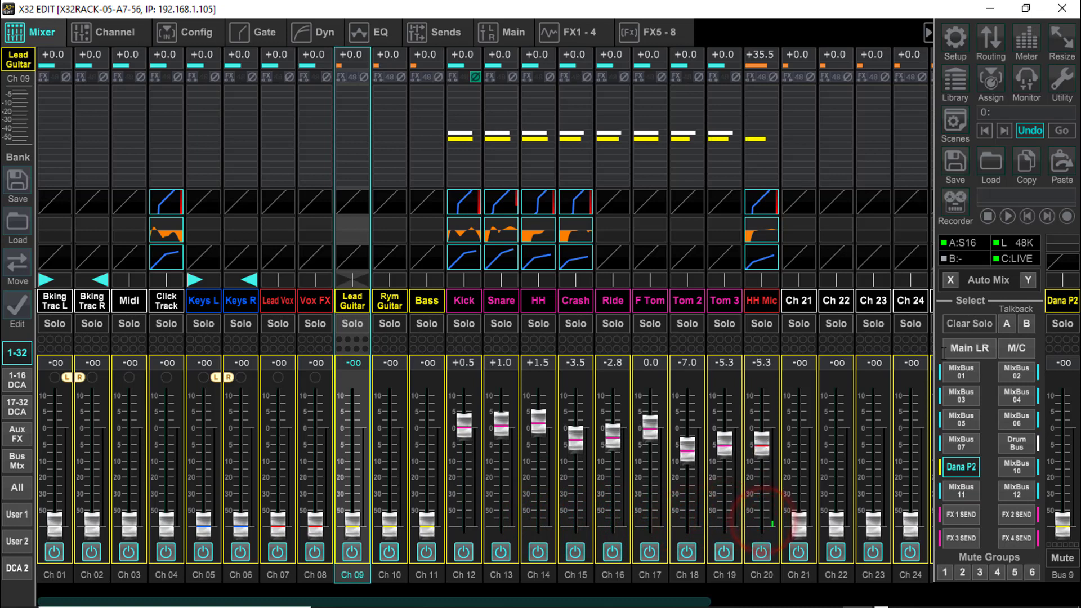
Return the faders to the main LR mix and look over the aux and FX channels before going back to channels 1-32.
left_click(962, 349)
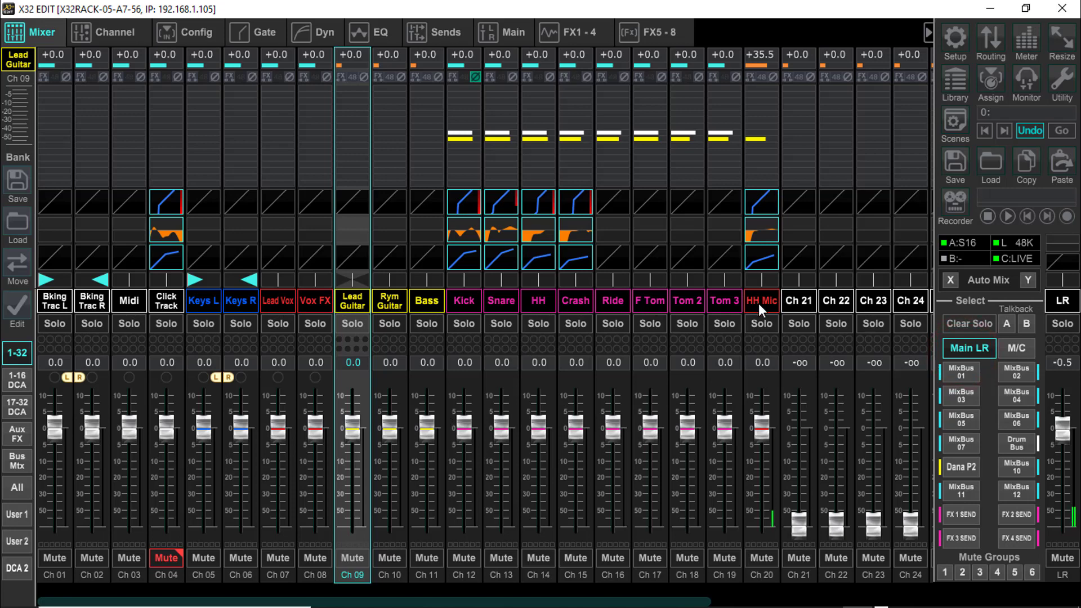
left_click(15, 437)
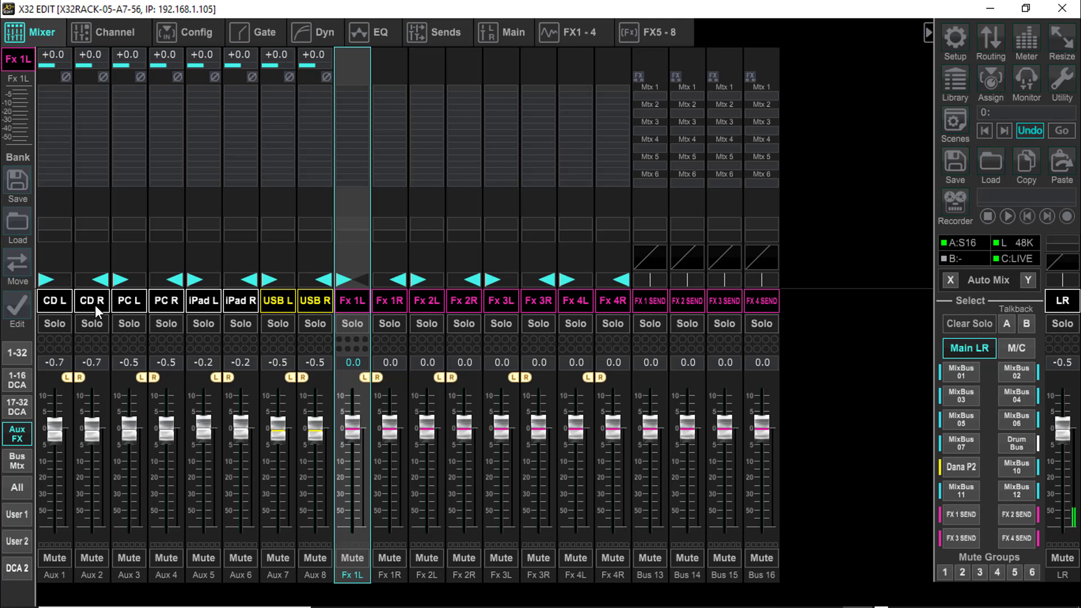
left_click(11, 359)
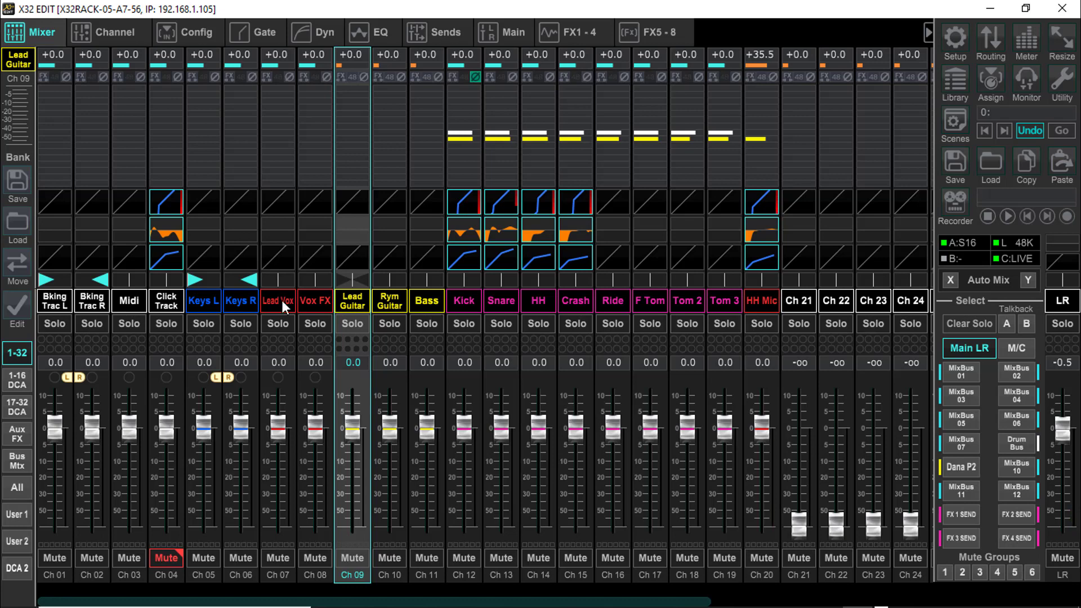
Examine the routing of the channel input blocks and the User In patch grid.
left_click(986, 47)
left_click(147, 88)
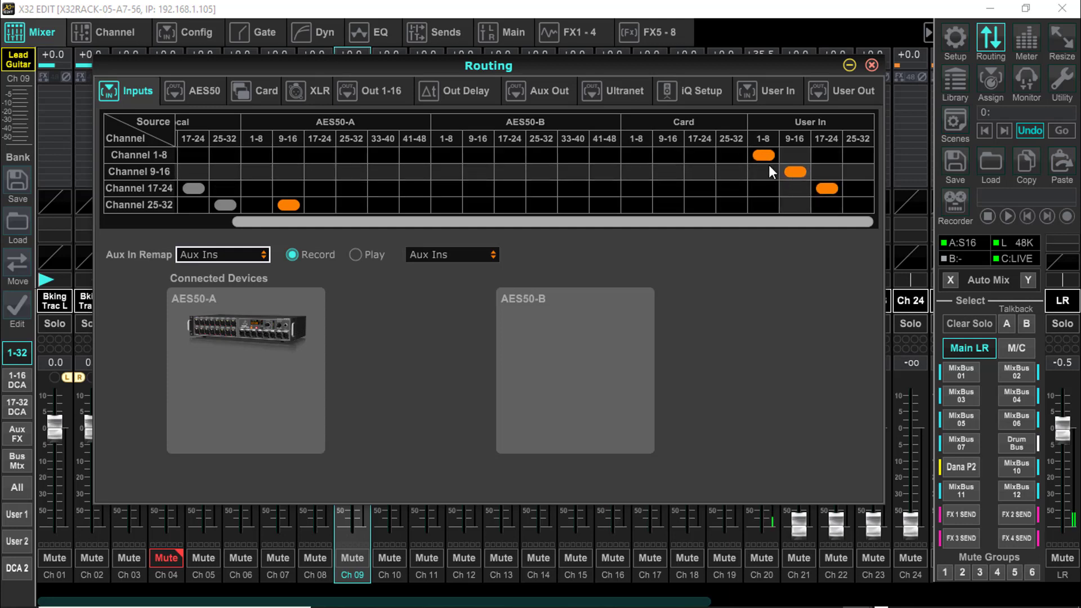
left_click(779, 93)
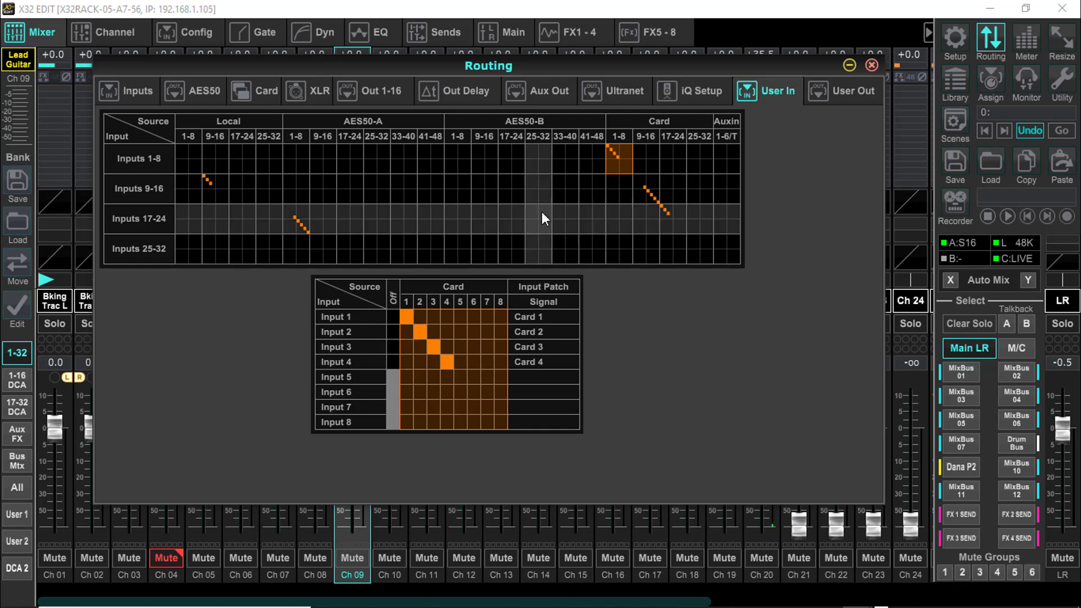
left_click(870, 66)
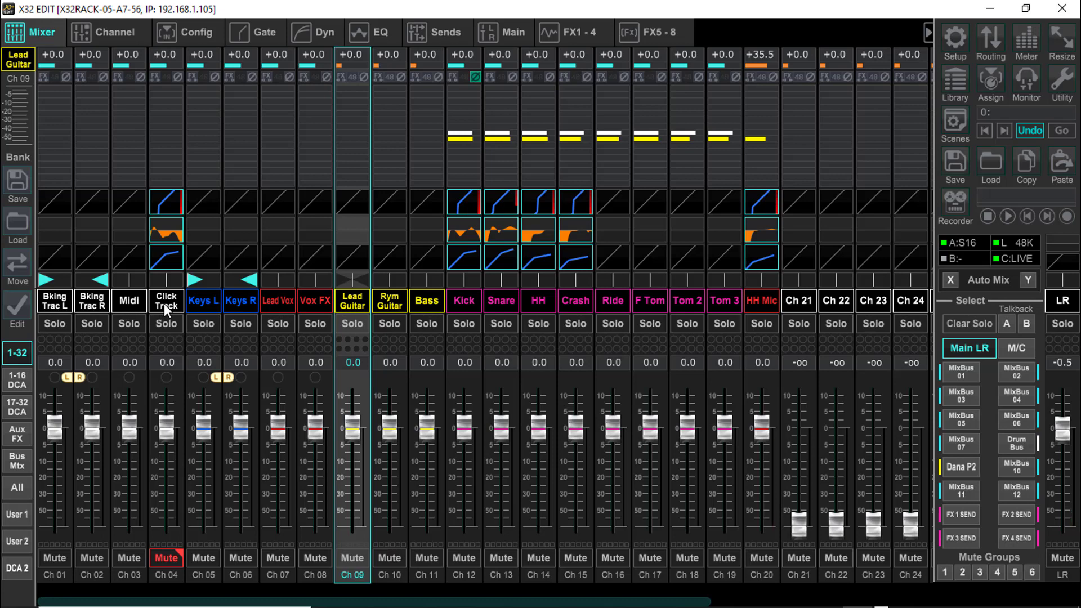
Select the Keys L channel and patch user input 5 to Local In 5 in the User In routing.
left_click(201, 303)
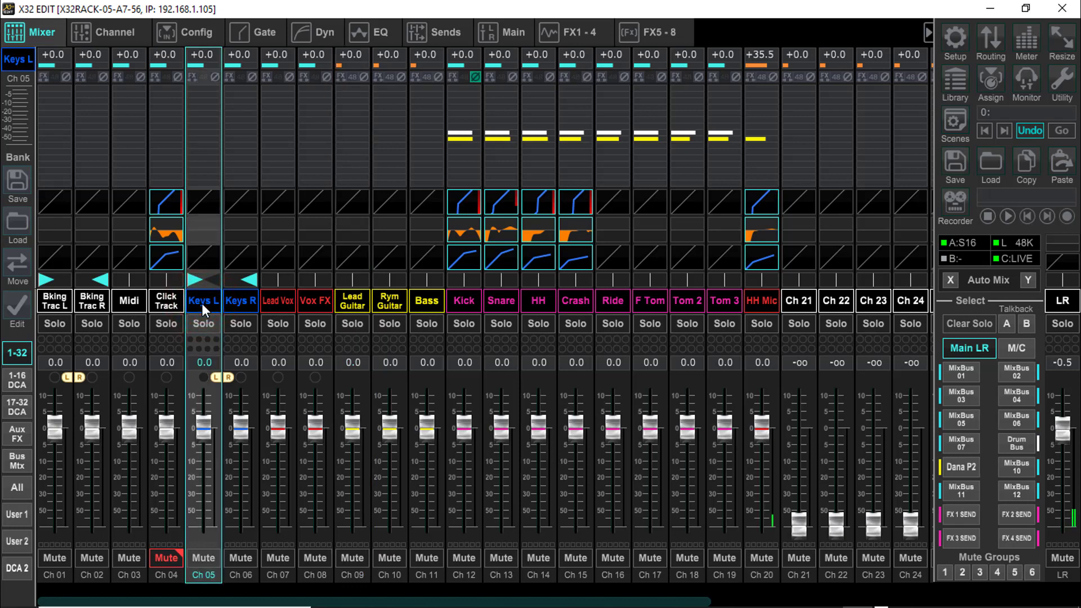
left_click(992, 39)
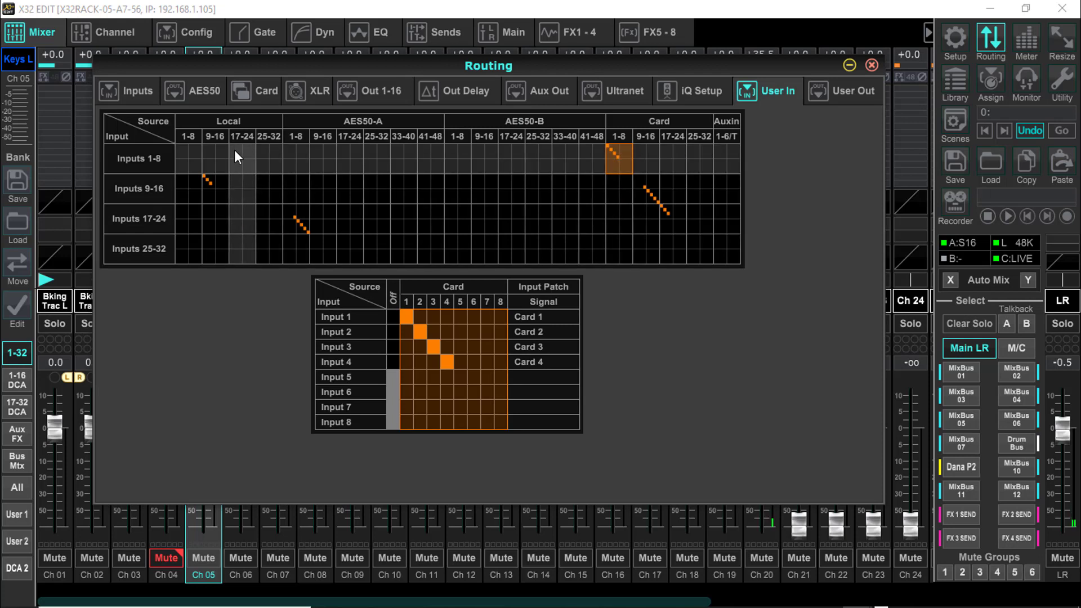
left_click(624, 157)
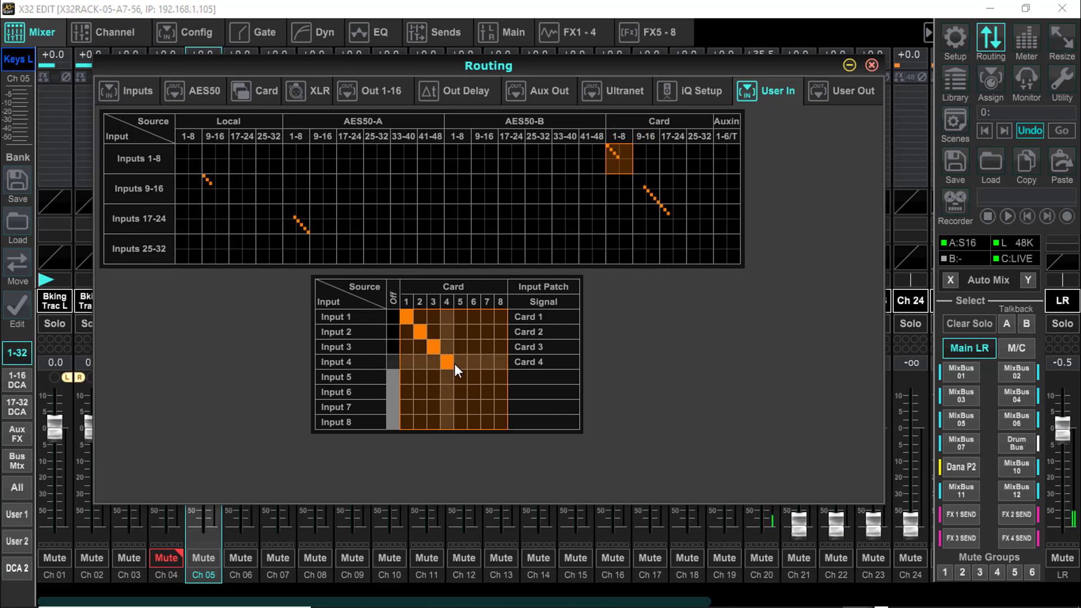
left_click(212, 184)
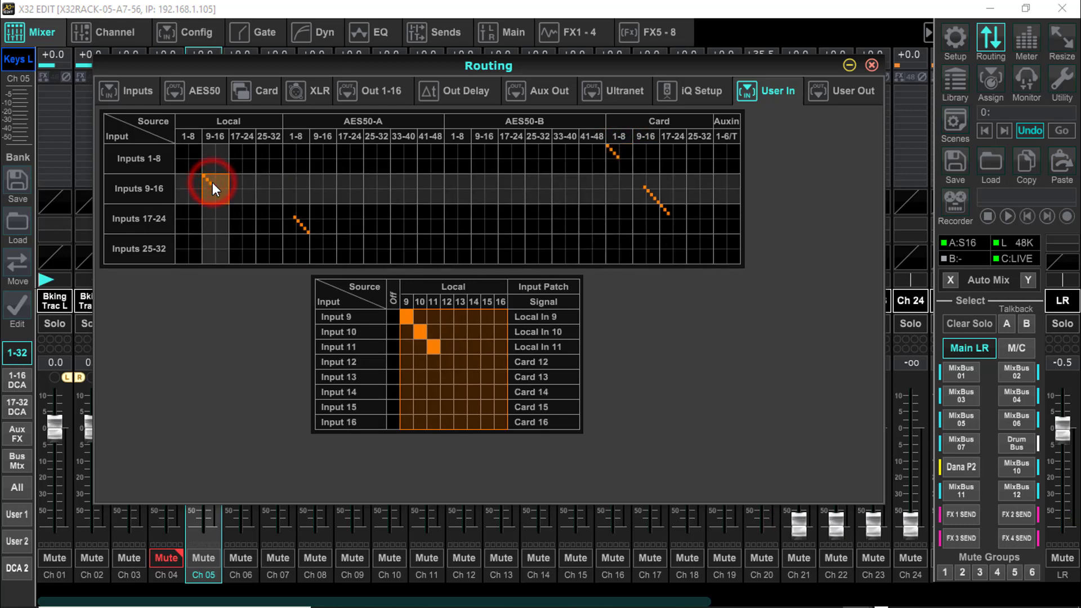
left_click(620, 154)
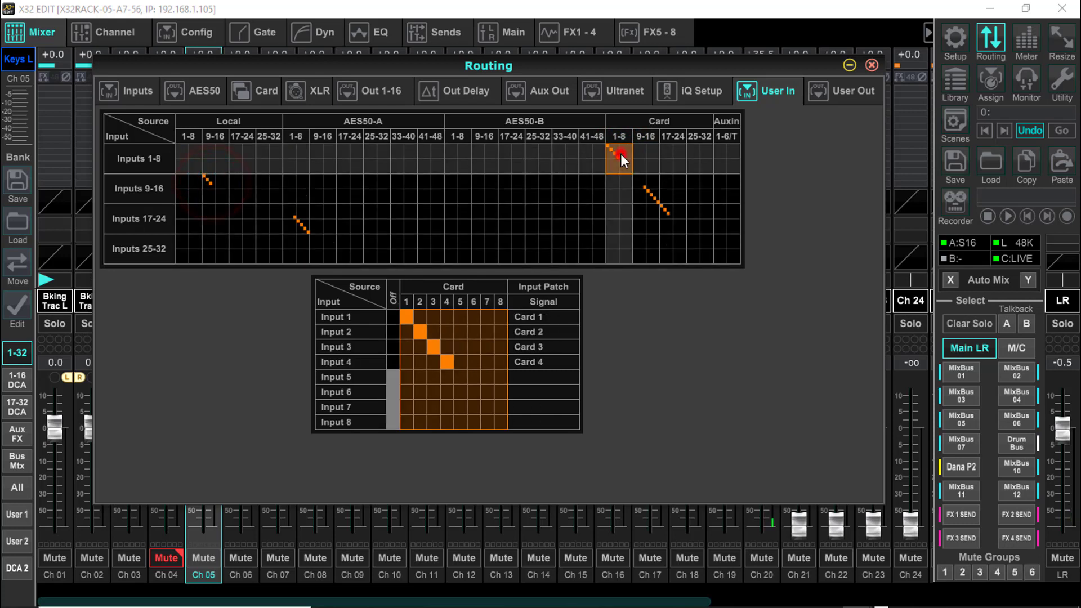
left_click(191, 159)
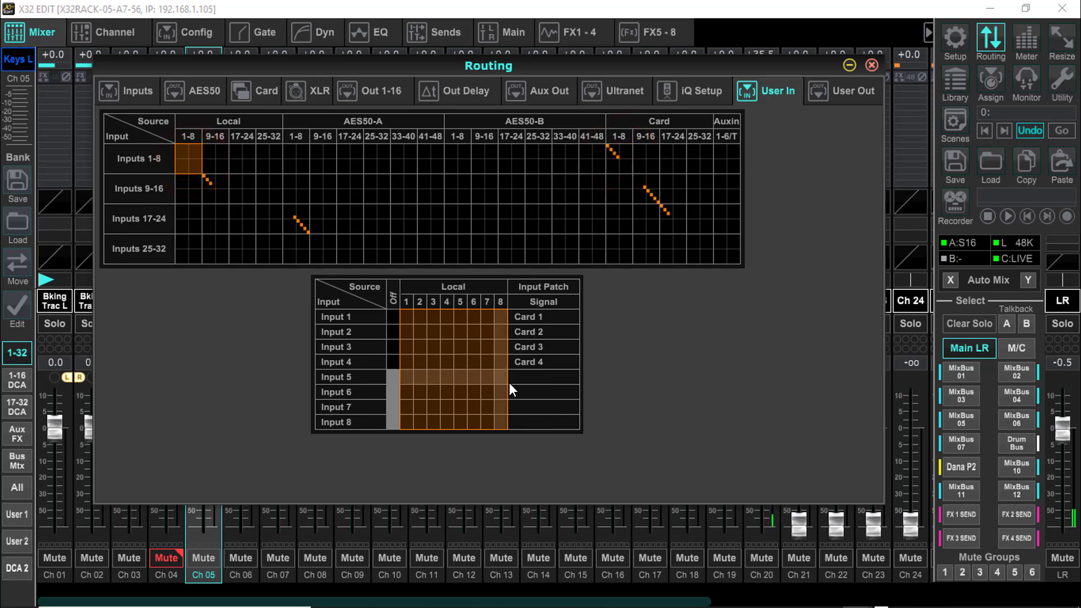
left_click(462, 377)
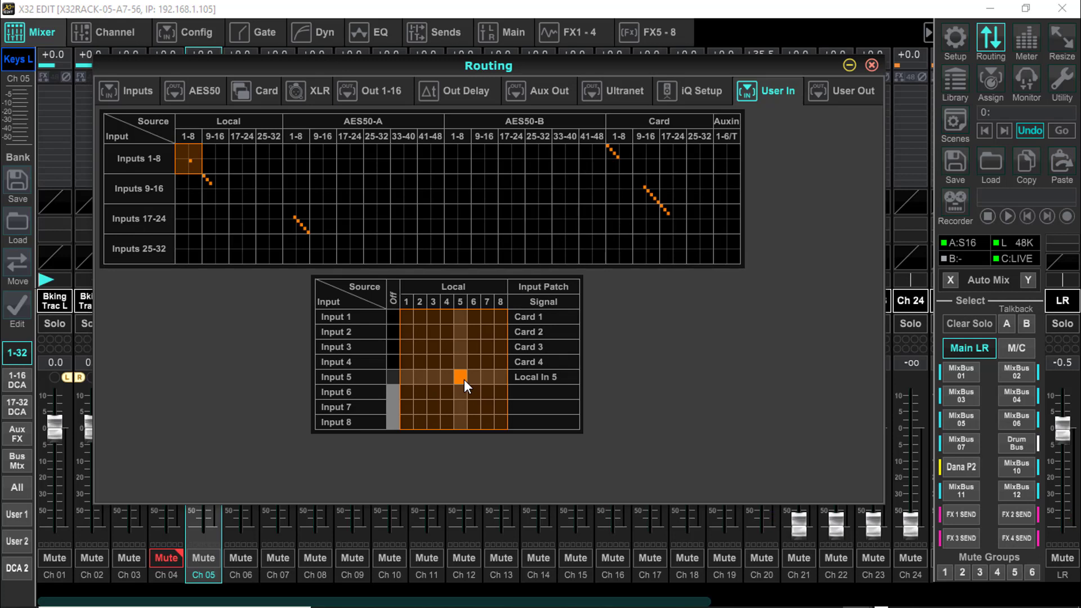
Patch user inputs 5 through 8 to Local In 5 through 8 in the User In grid.
left_click(445, 379)
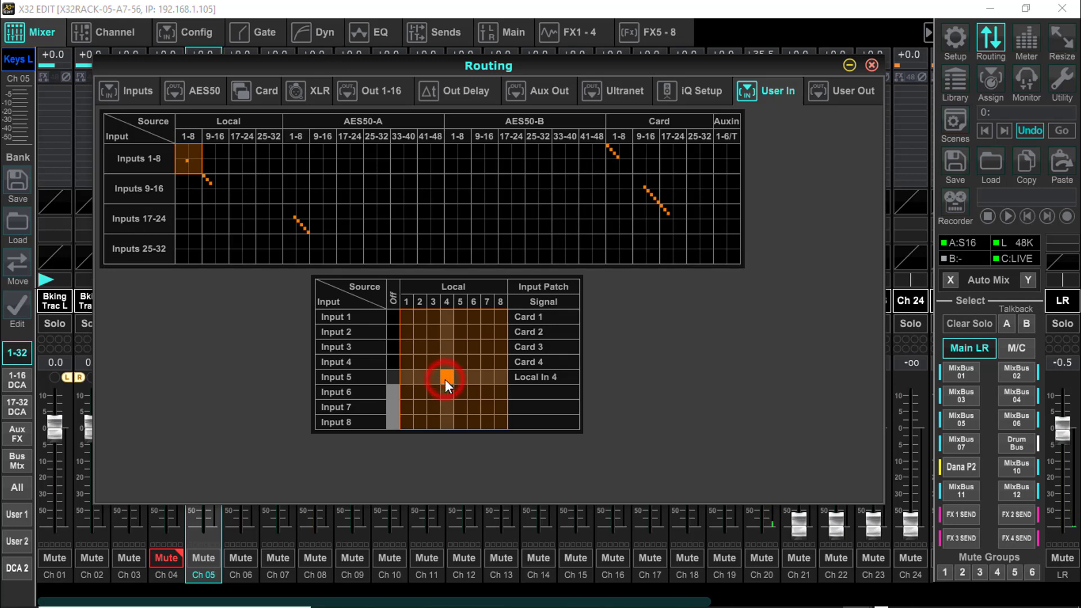
left_click(460, 377)
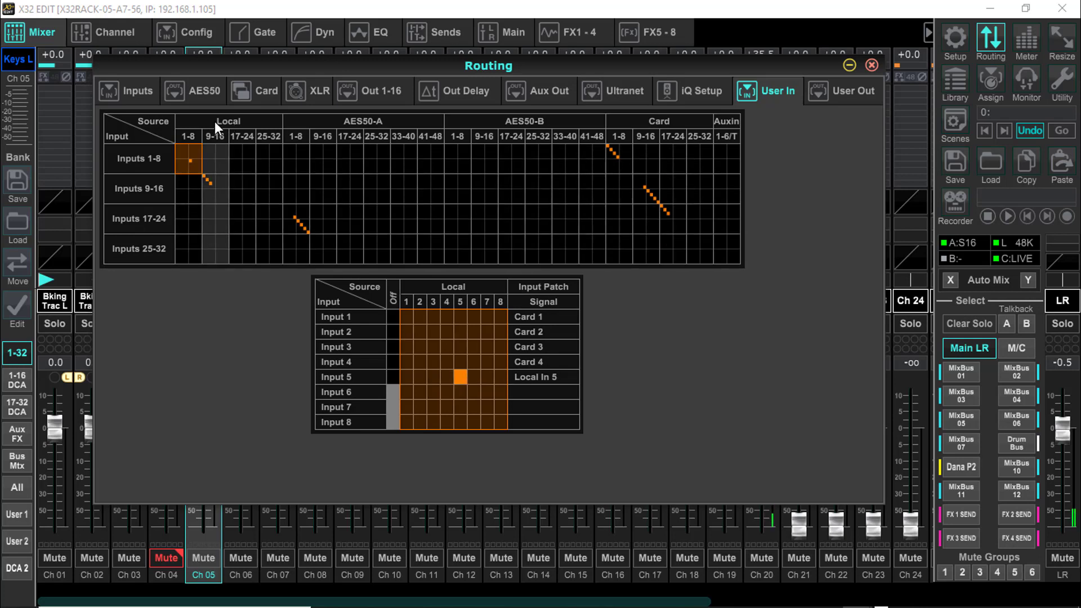
left_click(475, 392)
left_click(486, 406)
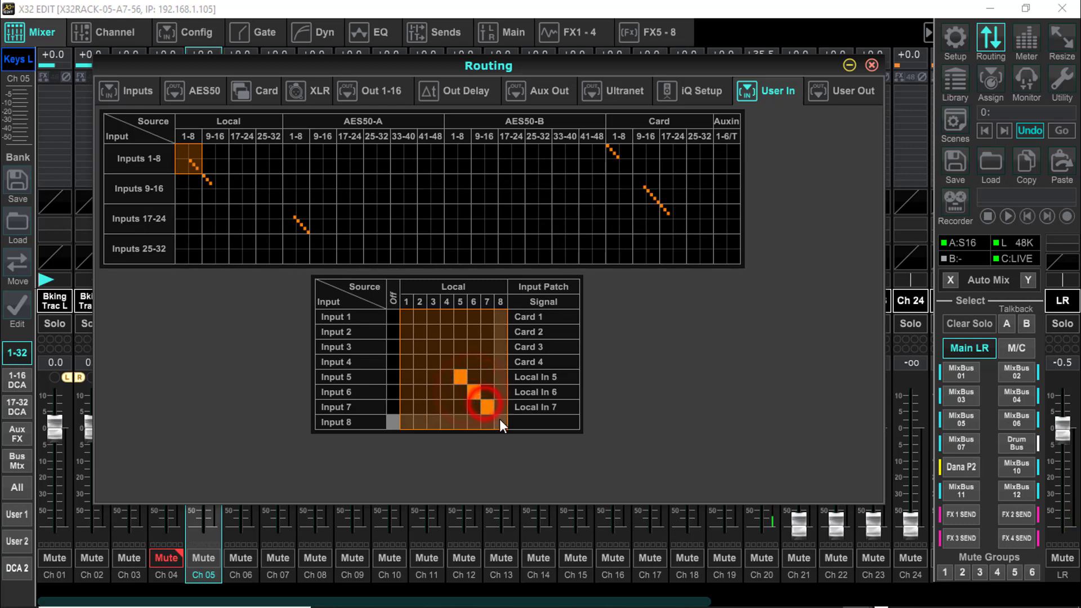
left_click(500, 422)
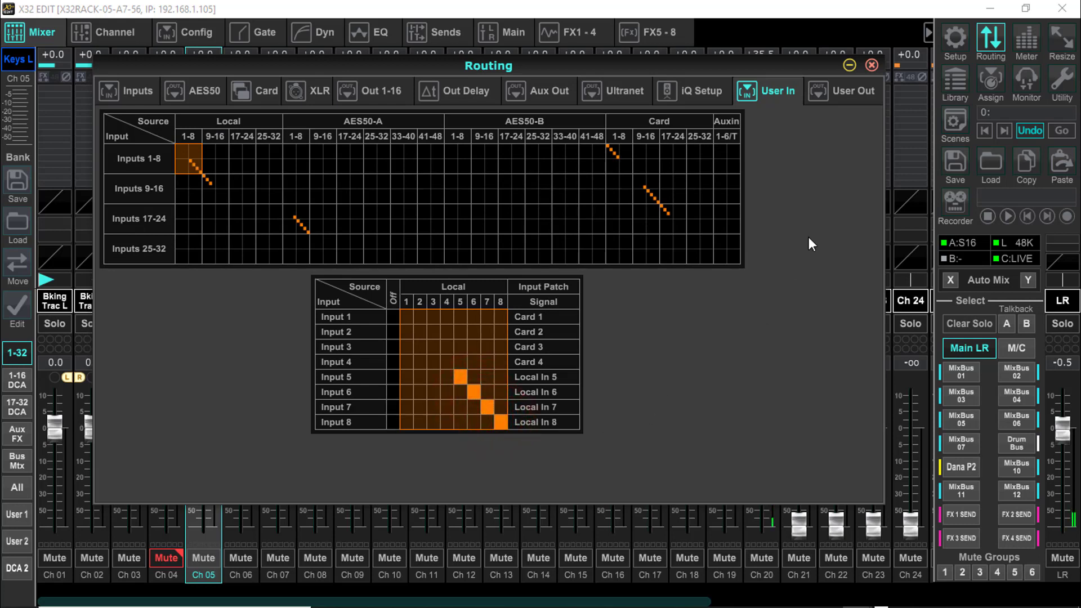
Patch user input 12 to Local In 12, check the card blocks and restore input 12 to Card 12.
left_click(213, 181)
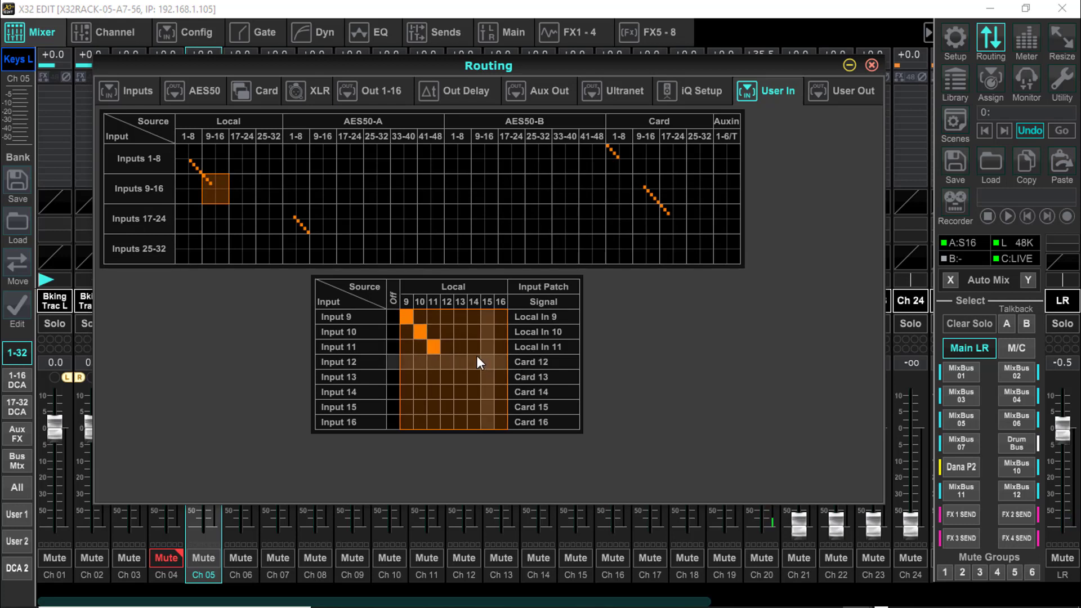
left_click(442, 359)
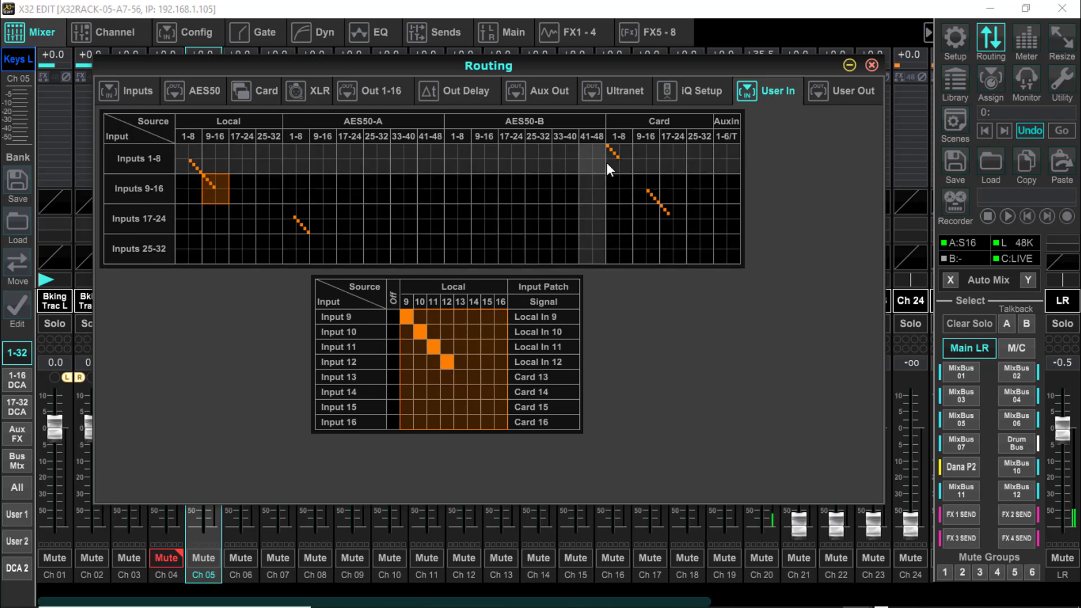
left_click(620, 157)
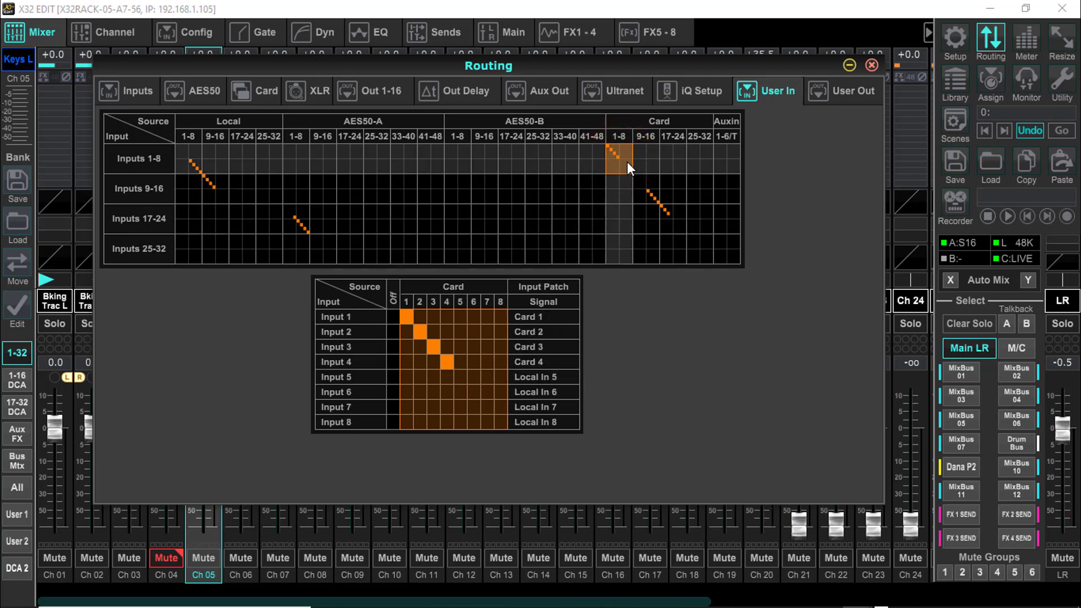
left_click(648, 189)
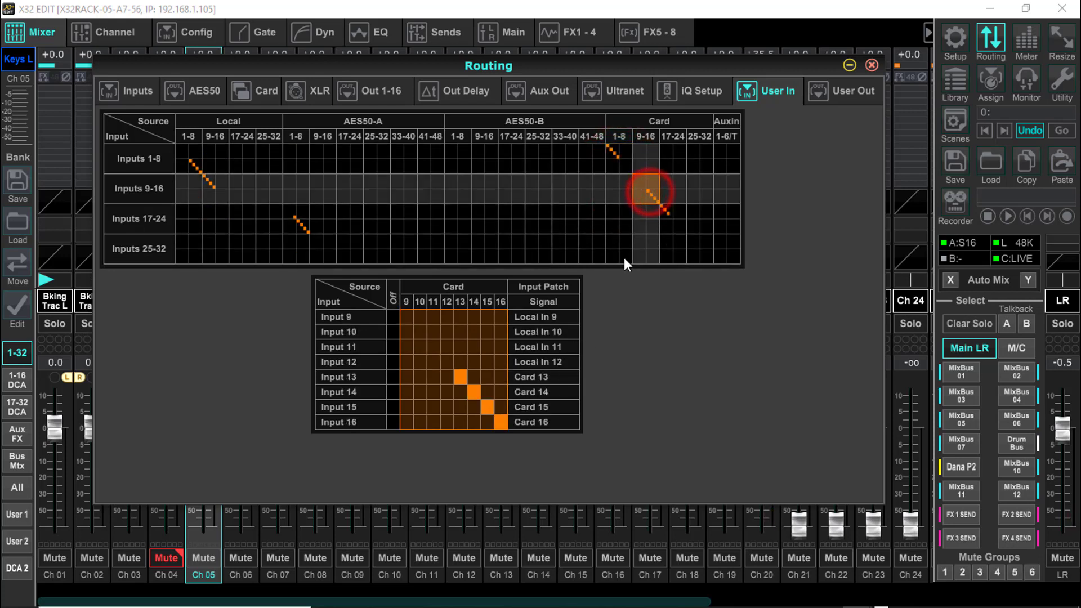
left_click(444, 357)
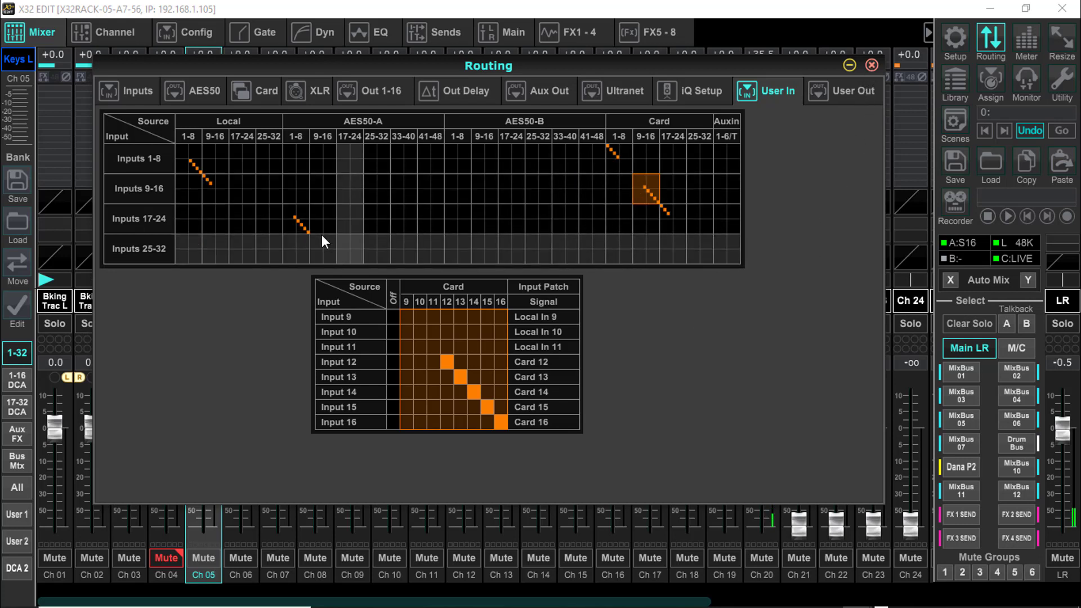
Examine the Card, XLR, Out 1-16, Aux Out and User Out routing pages and close the routing window.
left_click(272, 93)
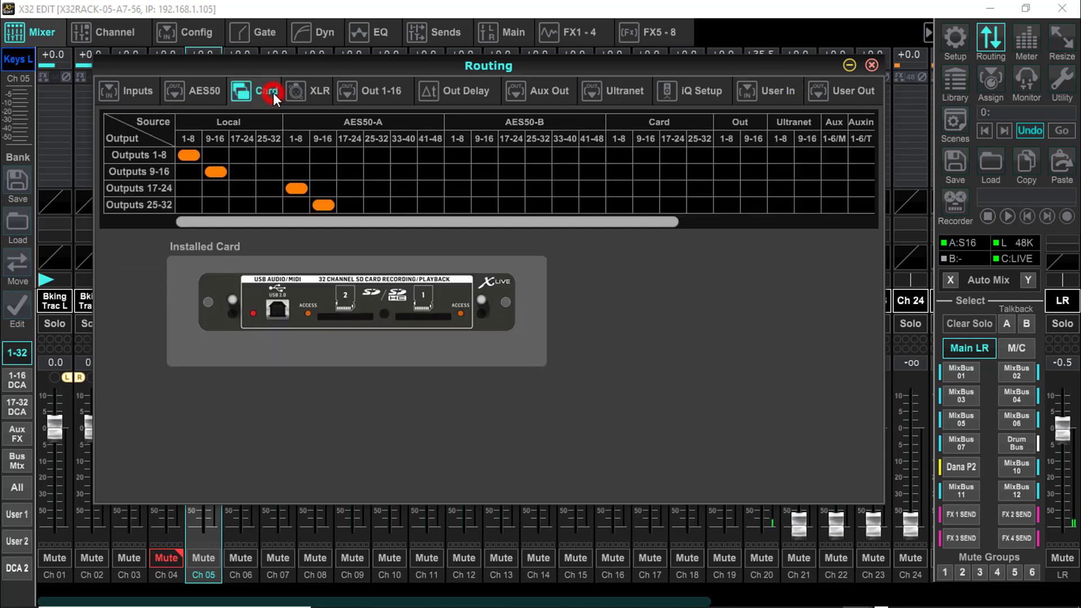
left_click(320, 96)
left_click(383, 93)
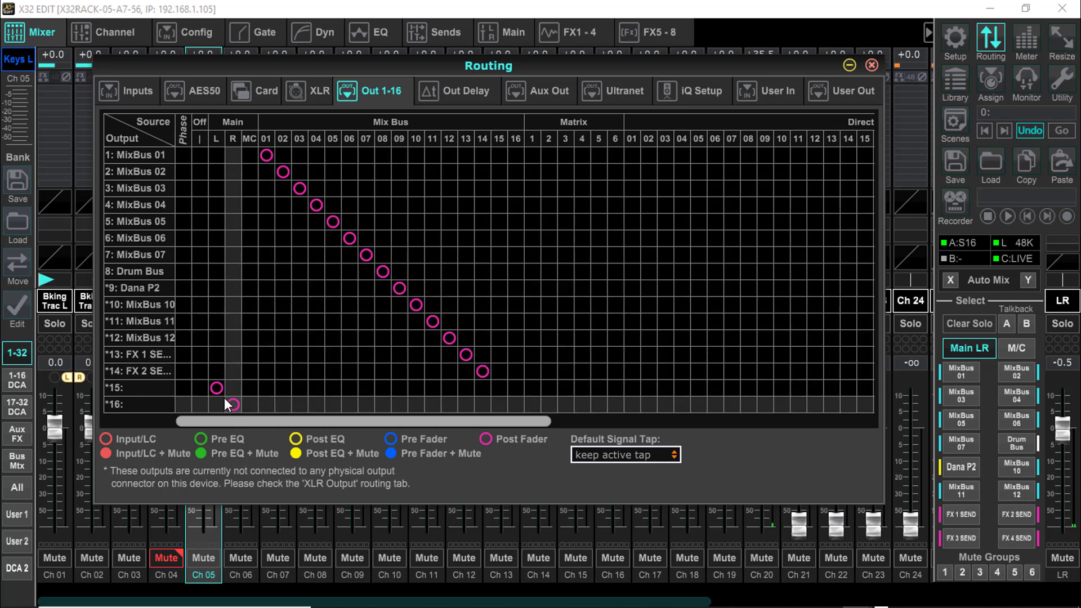
left_click(552, 90)
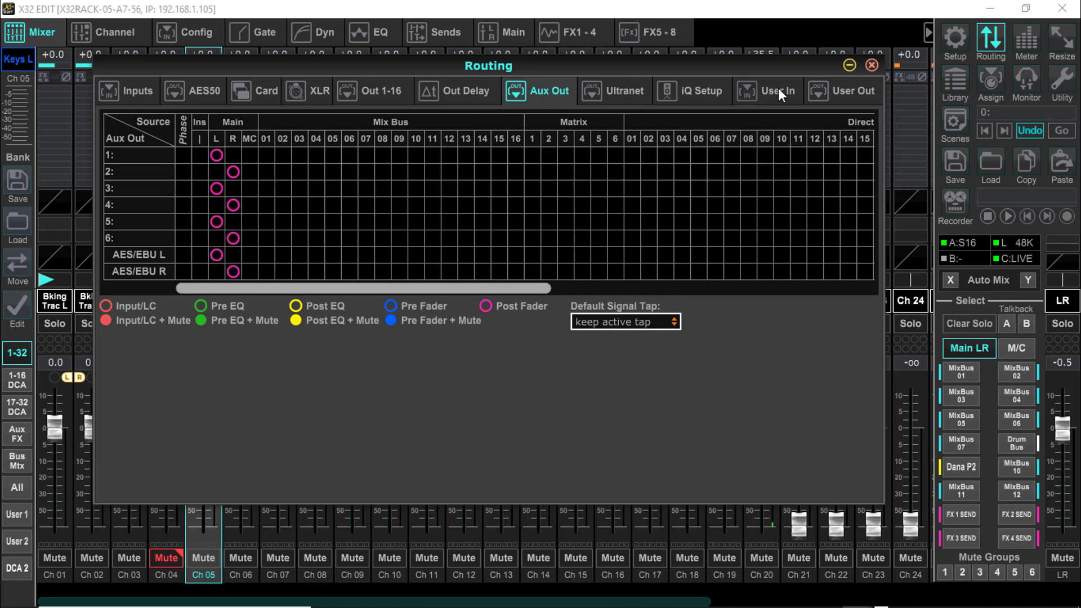
left_click(846, 91)
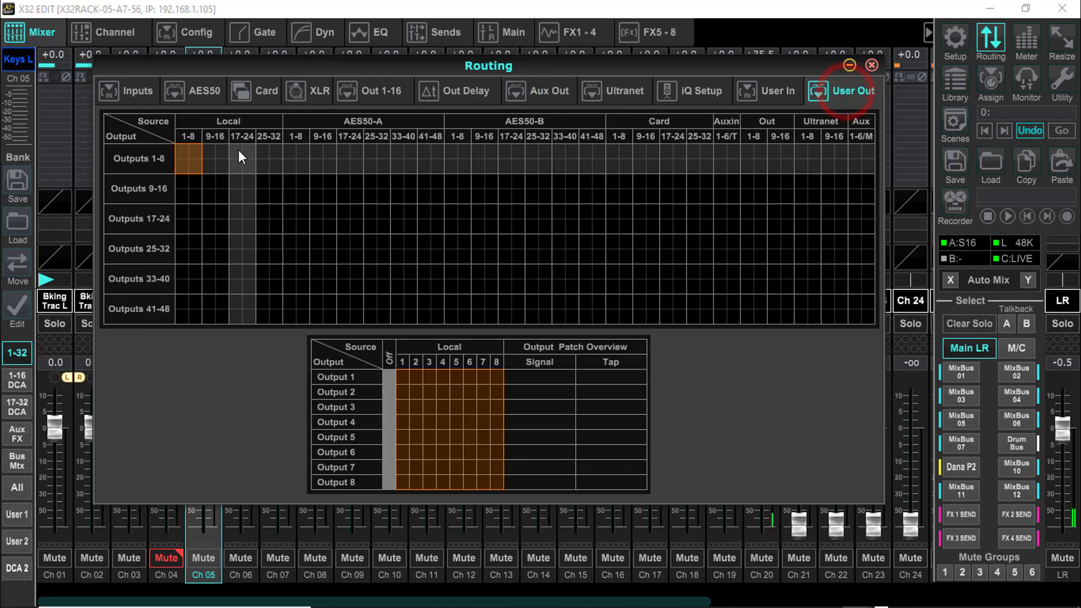
left_click(872, 65)
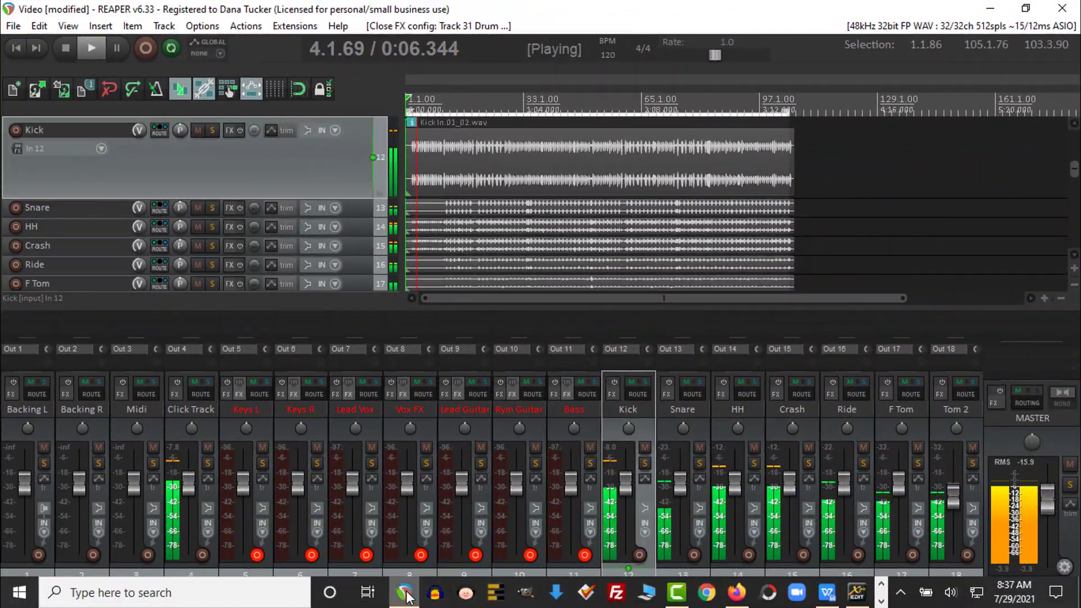
Switch back to X32 Edit, unmute the Click Track and briefly solo it while checking the In/Out meters.
left_click(402, 593)
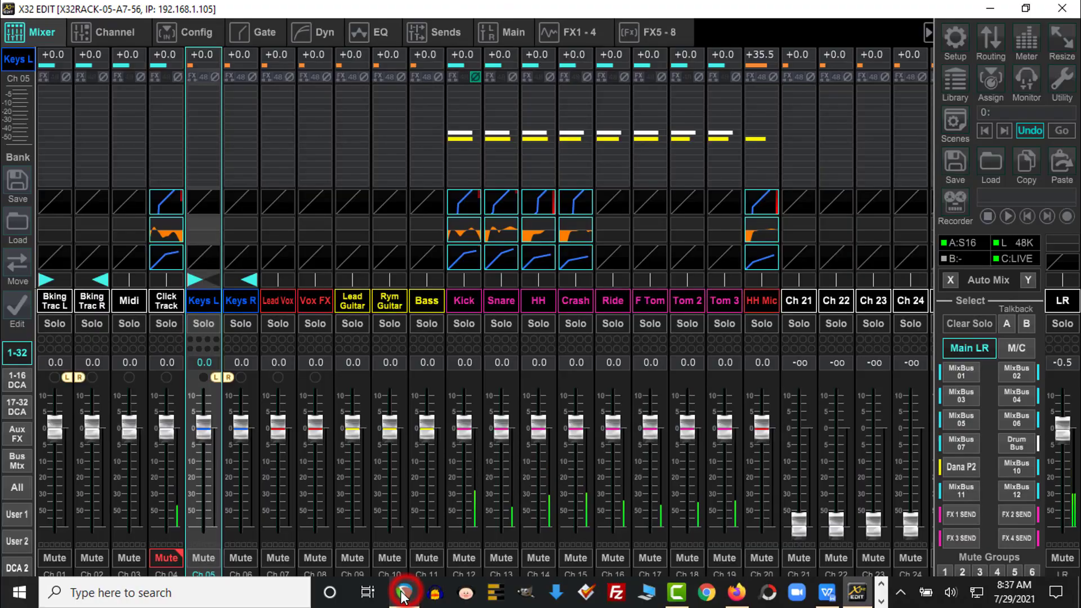
left_click(1026, 39)
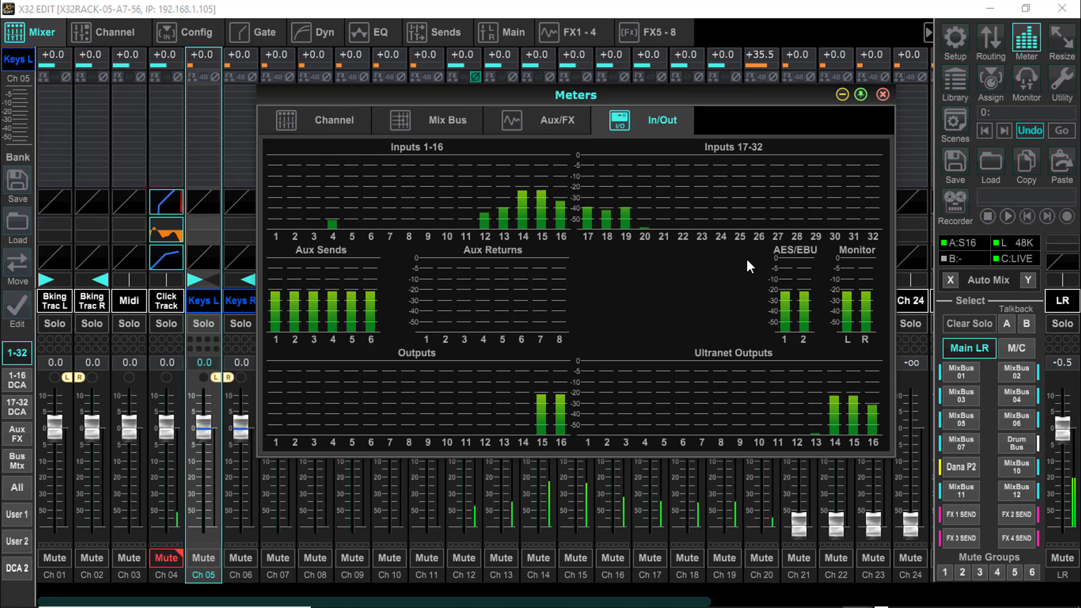
left_click(336, 200)
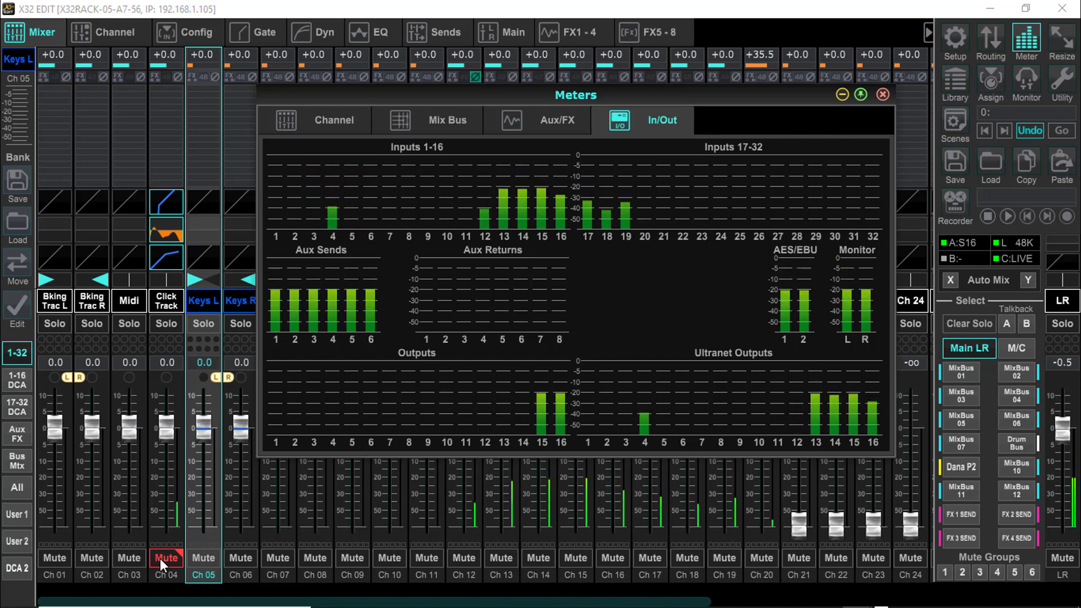
left_click(164, 322)
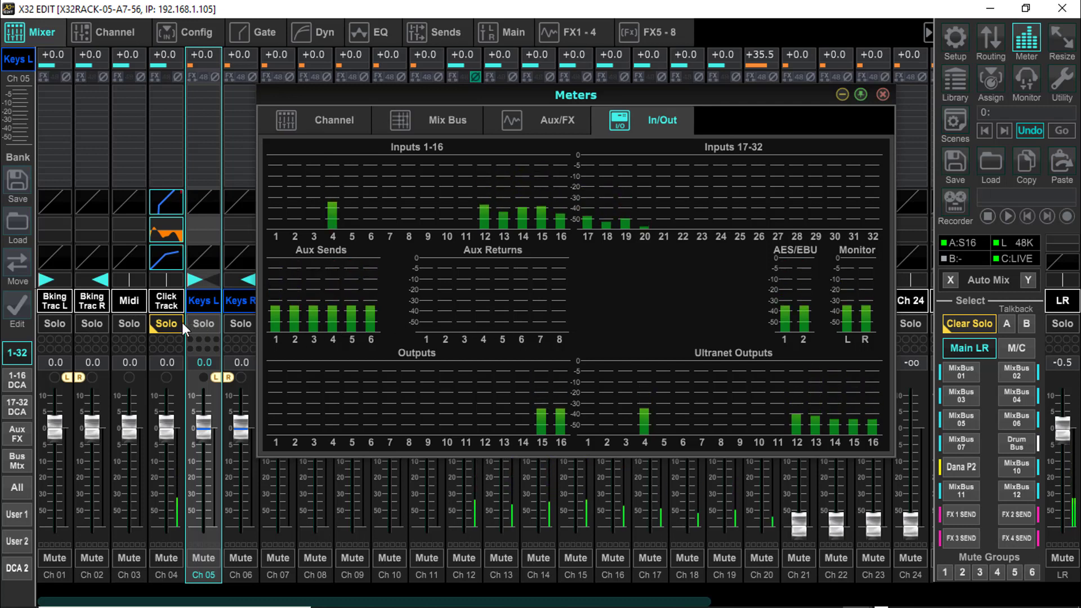
left_click(168, 328)
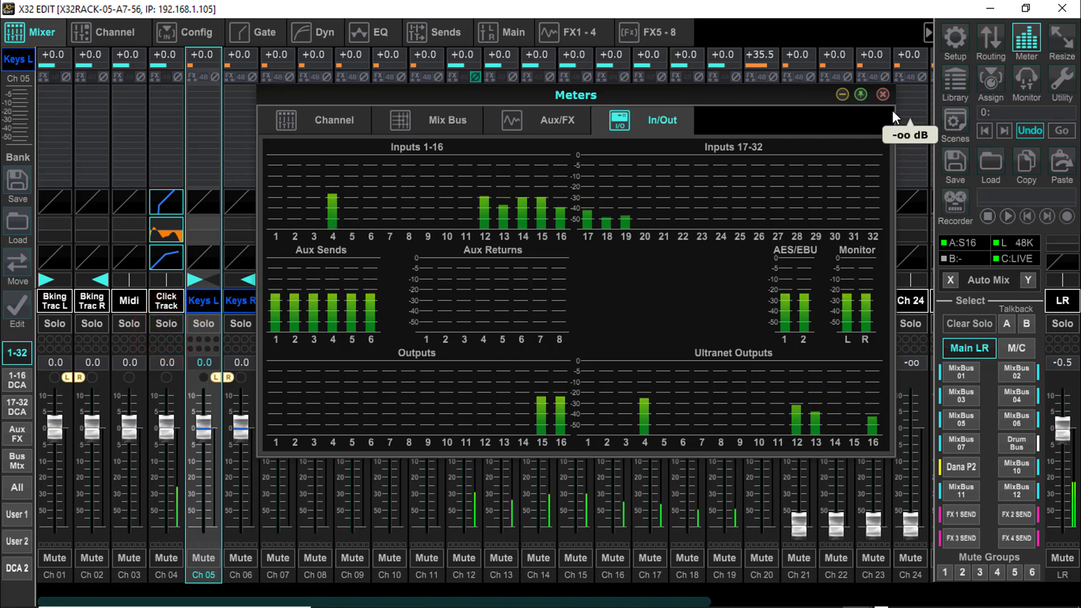
left_click(884, 96)
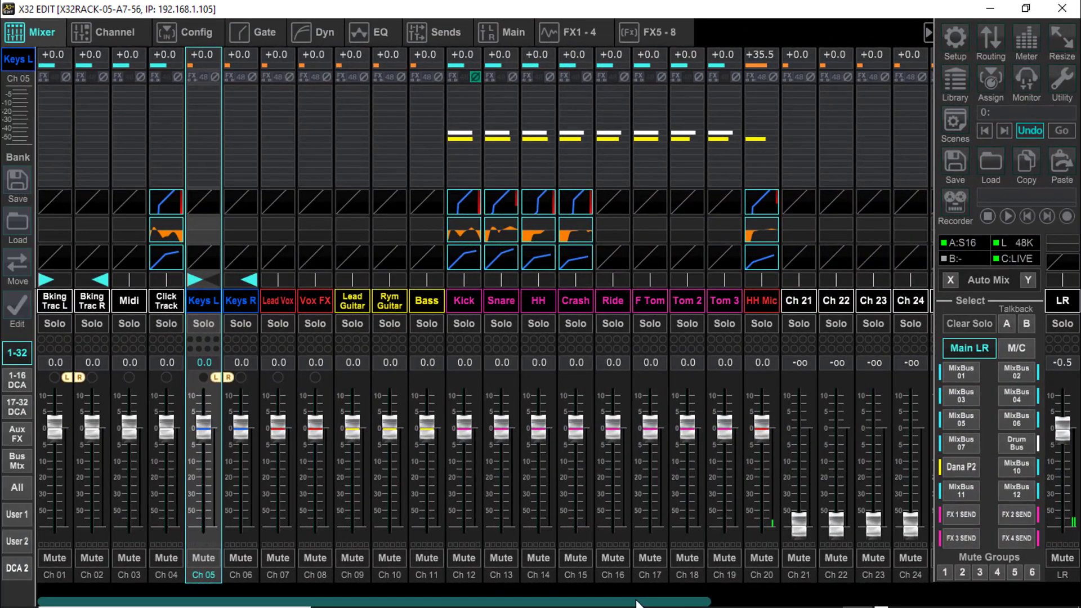
Examine the Drum L and Drum R channels and their signal in the In/Out meters.
left_click_drag(640, 603, 730, 603)
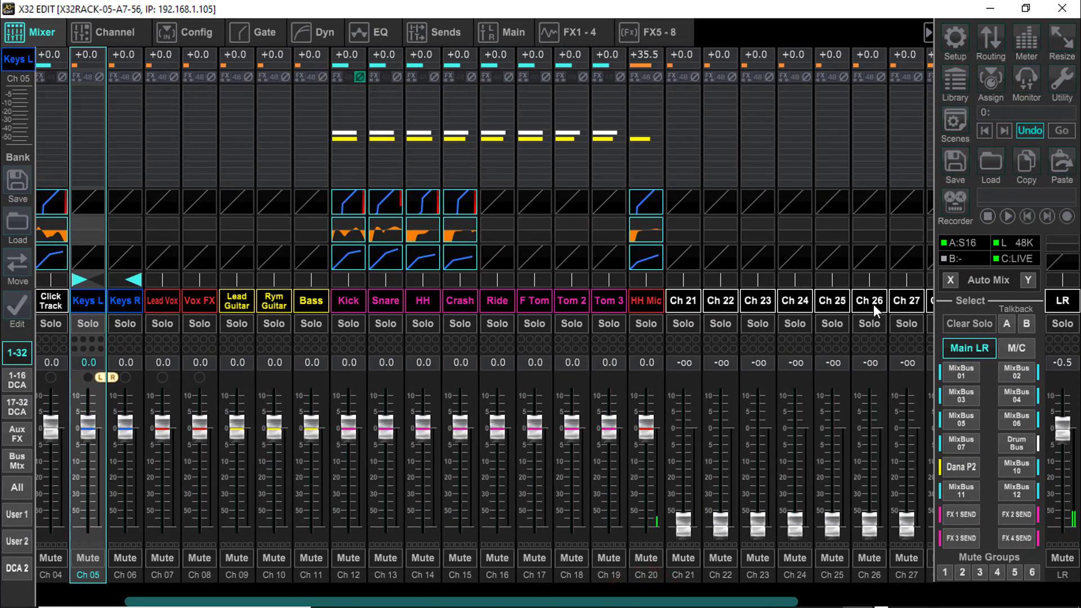
scroll(873, 304, "down", 5)
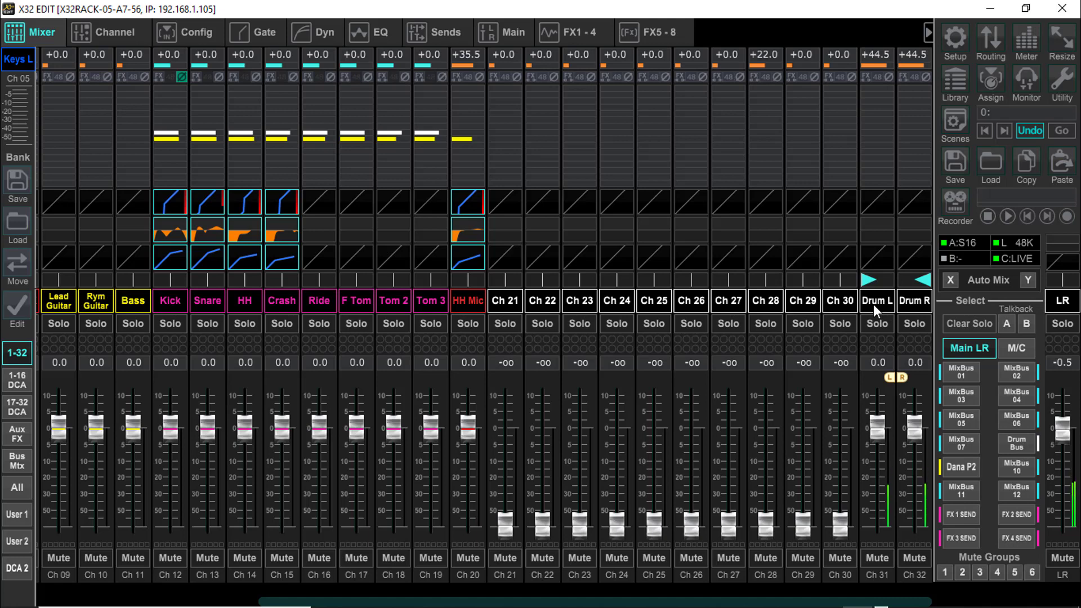
left_click(1031, 39)
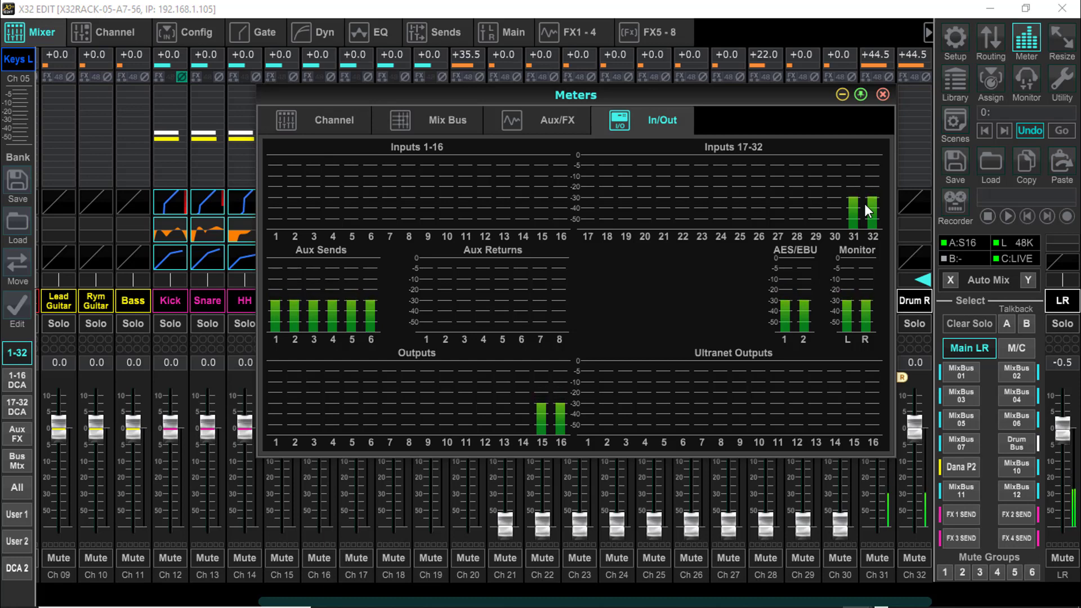
left_click(883, 95)
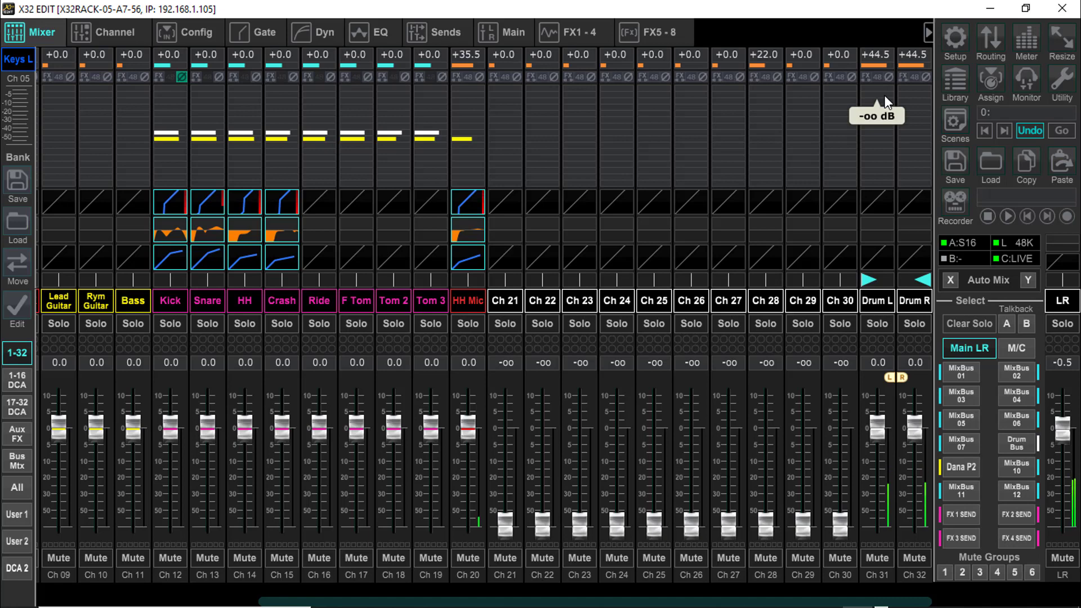
Examine the input routing source of channels 25-32 and close the routing window.
left_click(992, 42)
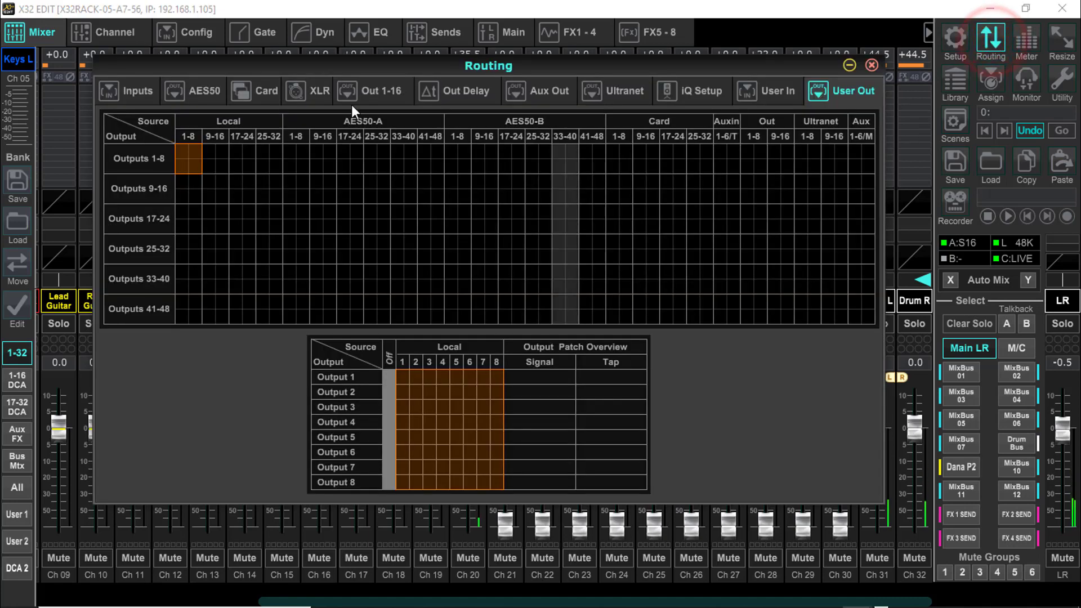
left_click(137, 92)
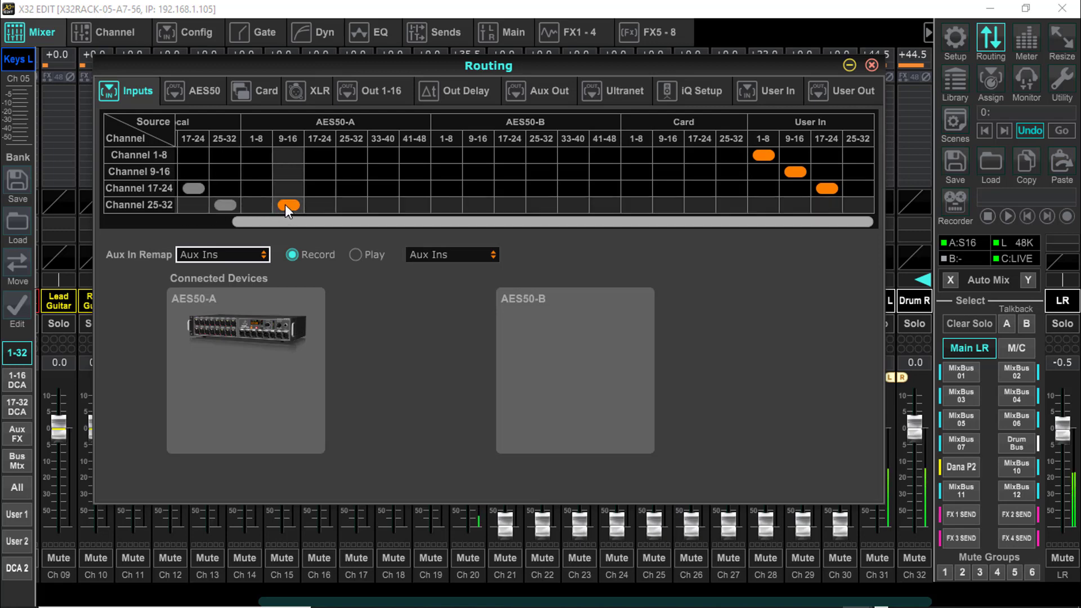
left_click(870, 65)
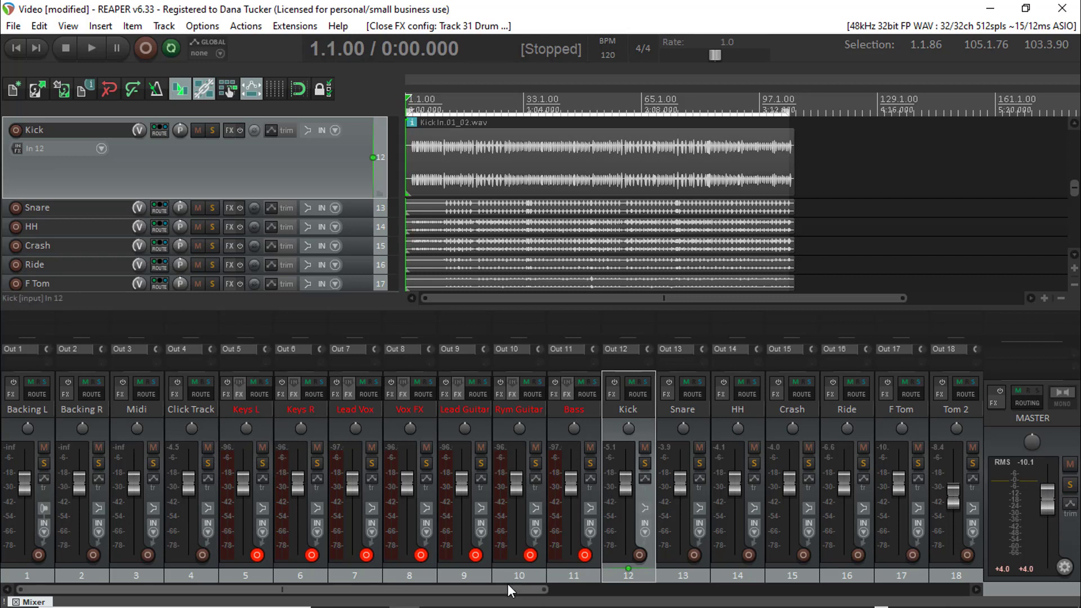
Look over the REAPER mixer's tracks and record arming through track 32 and return to track 1.
left_click_drag(507, 584, 531, 584)
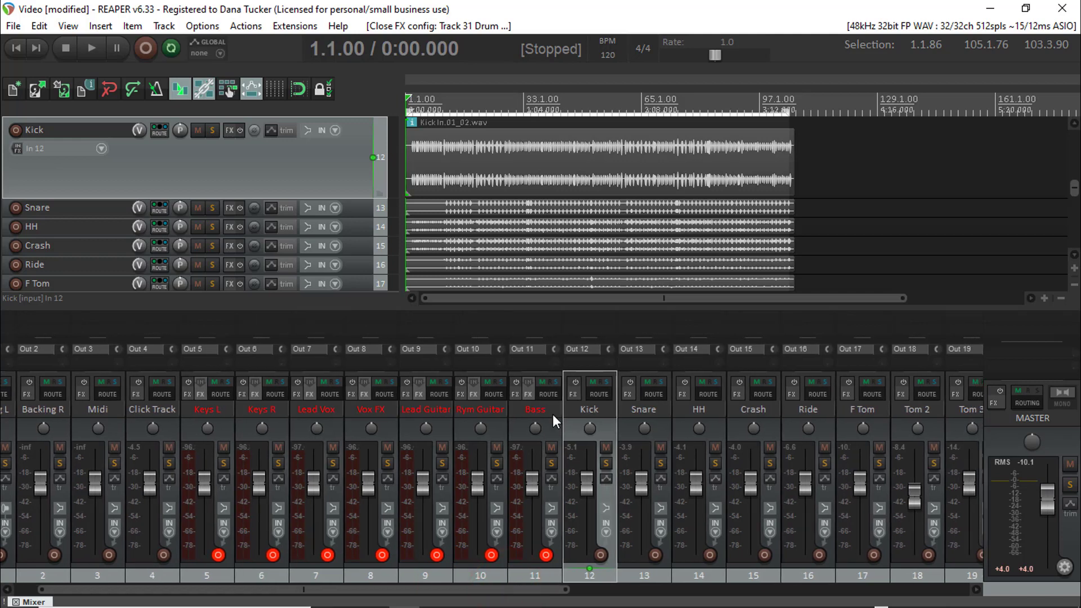
scroll(553, 414, "down", 3)
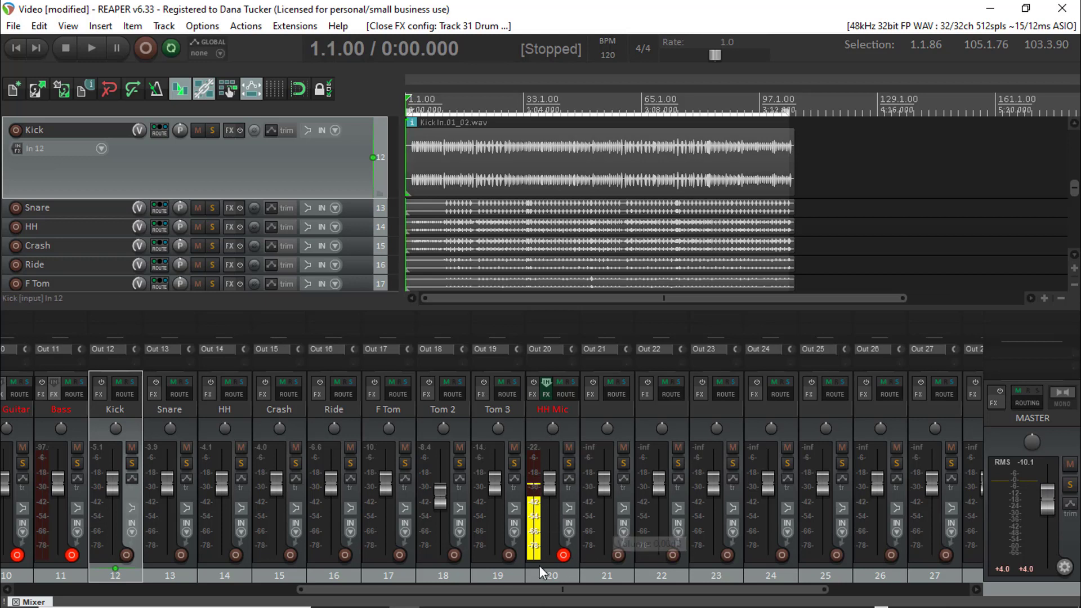
left_click_drag(515, 585, 686, 604)
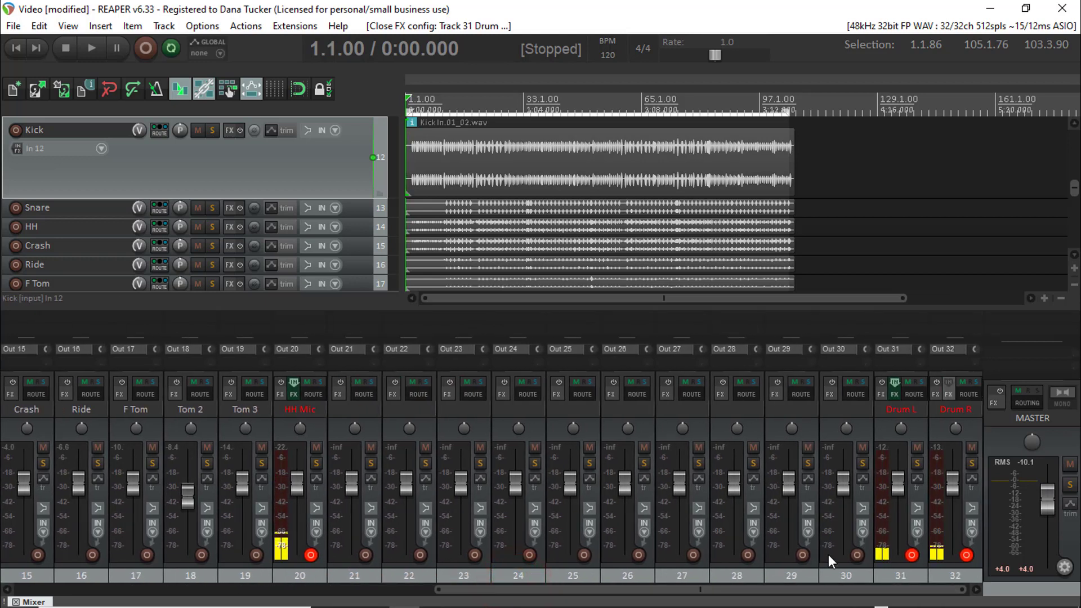
left_click_drag(749, 585, 303, 584)
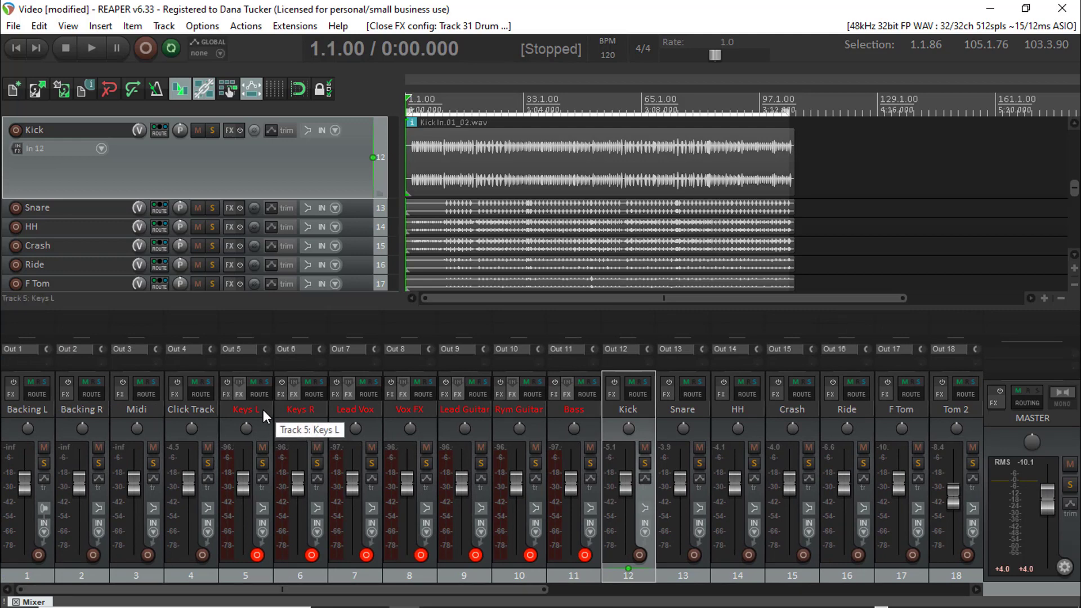
Save the current project as a project template named "No Band Members".
left_click(12, 26)
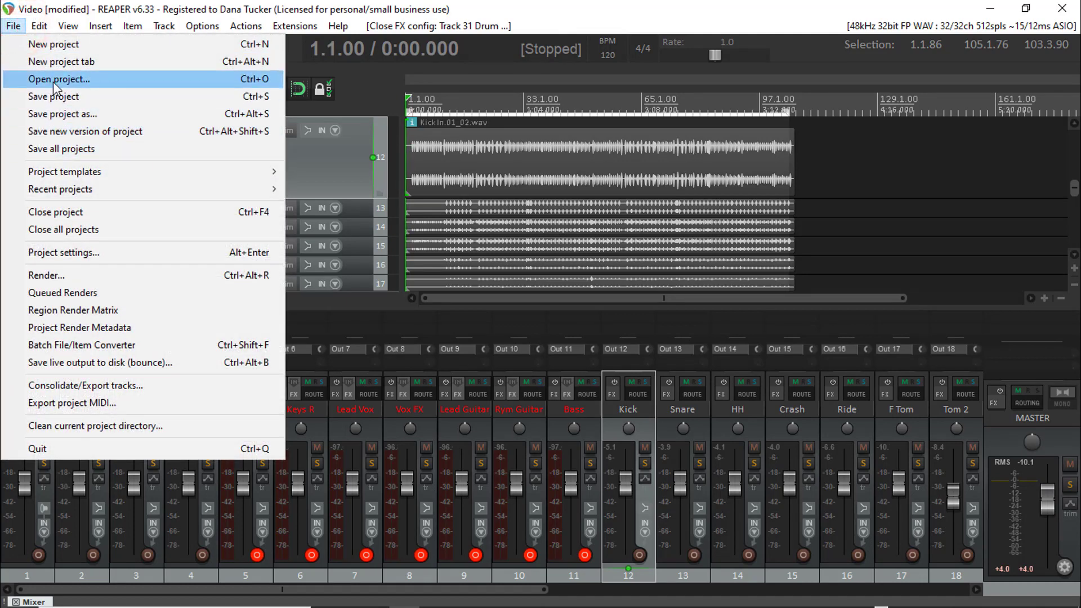
mouse_move(43, 171)
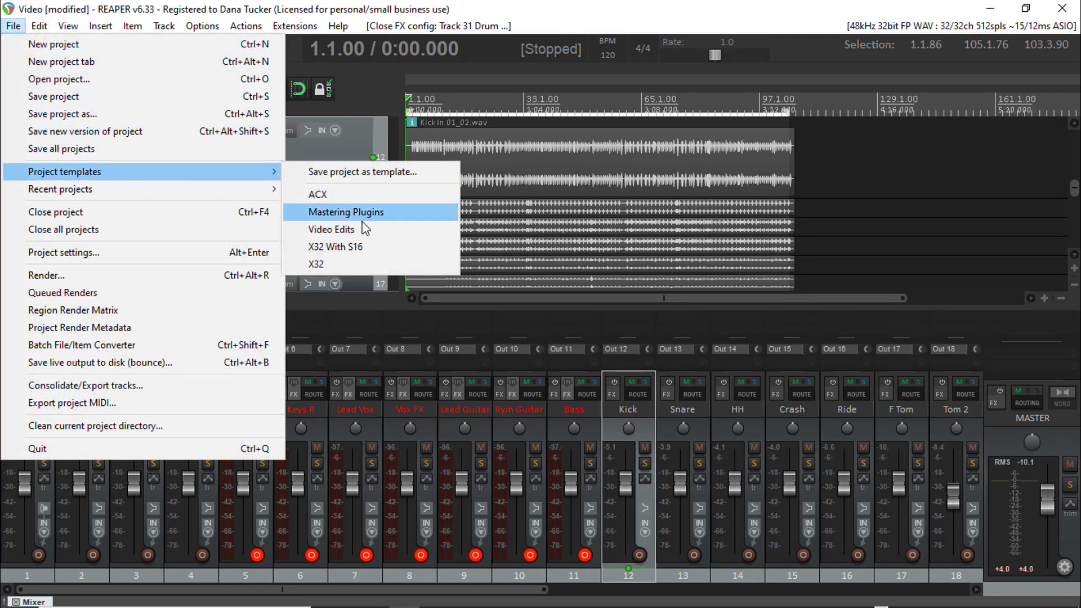
left_click(350, 174)
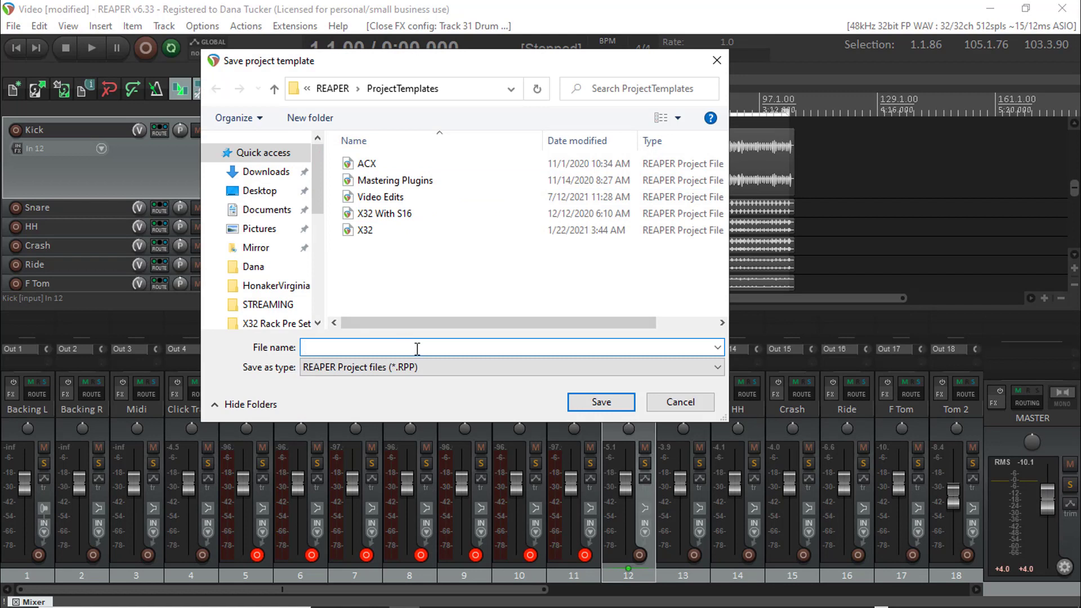
type("No Band Members")
left_click(605, 402)
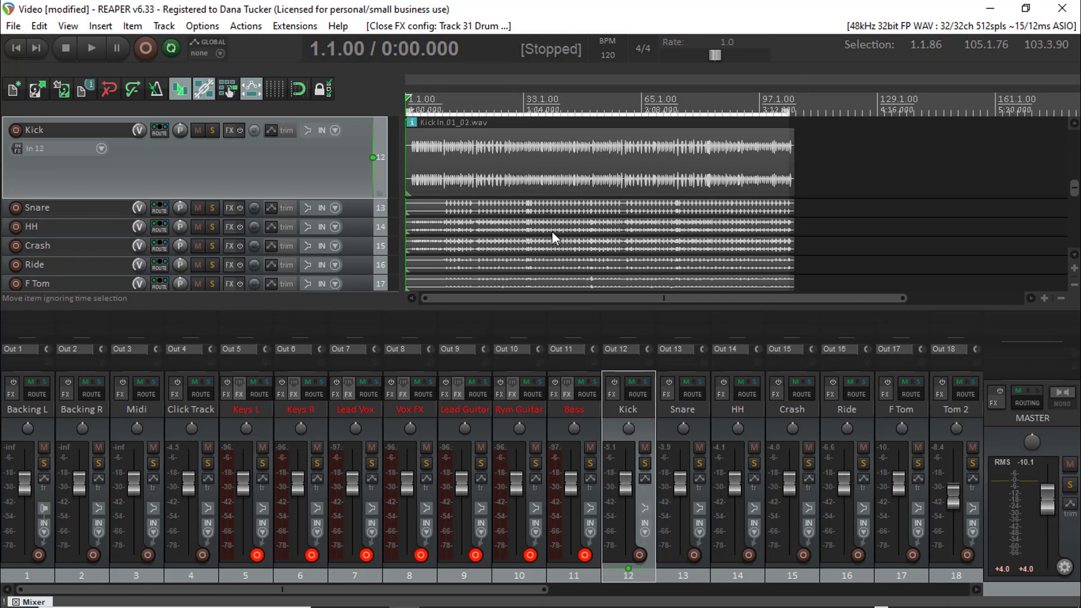
Record a short take on the armed tracks, stop and save all the recorded files.
left_click(144, 53)
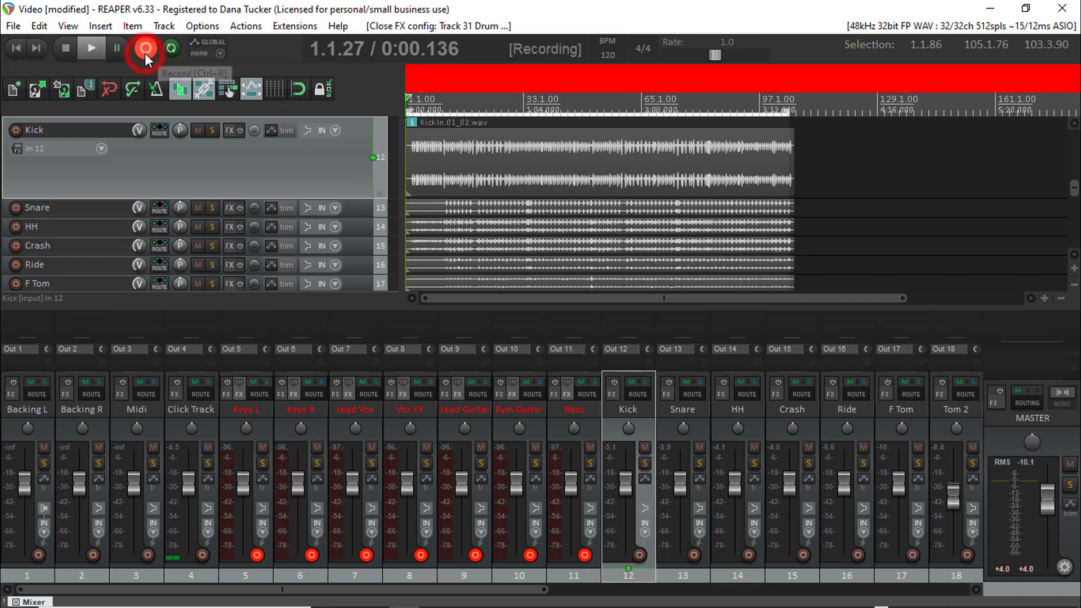
left_click(92, 50)
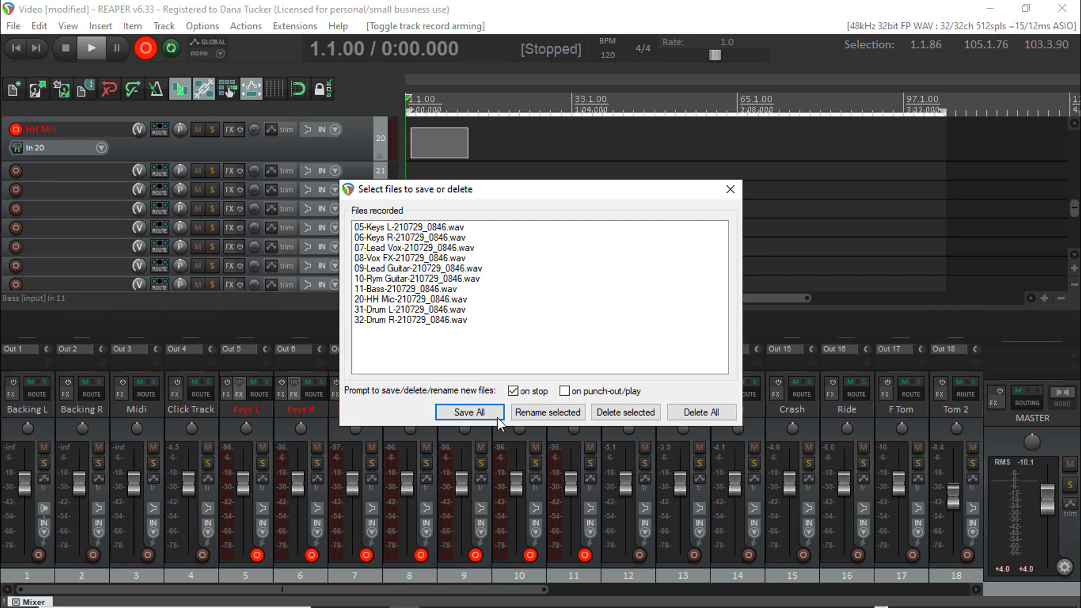
left_click(469, 412)
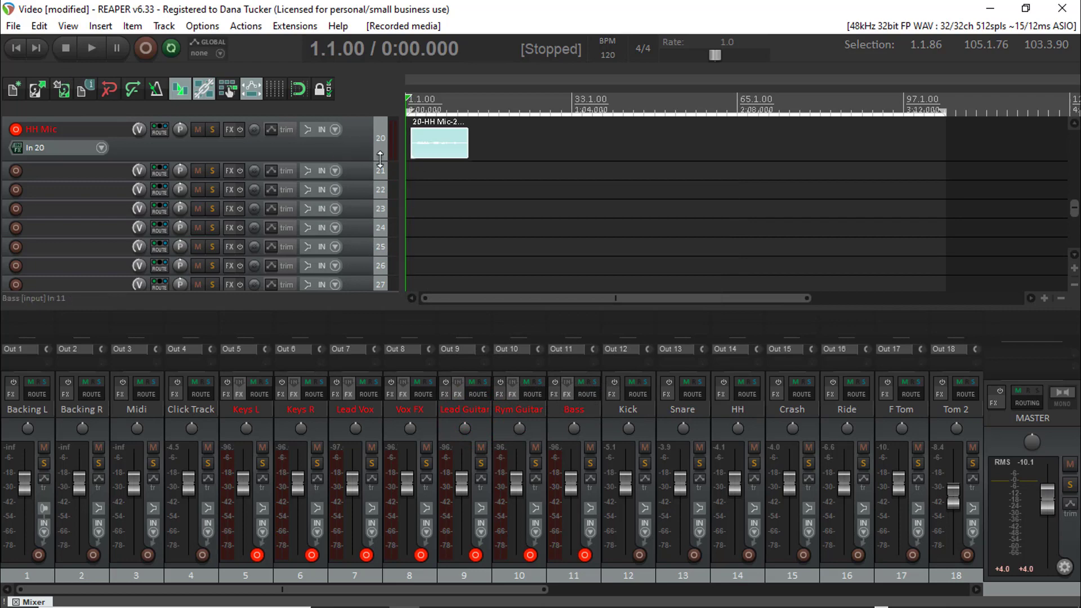
double_click(427, 147)
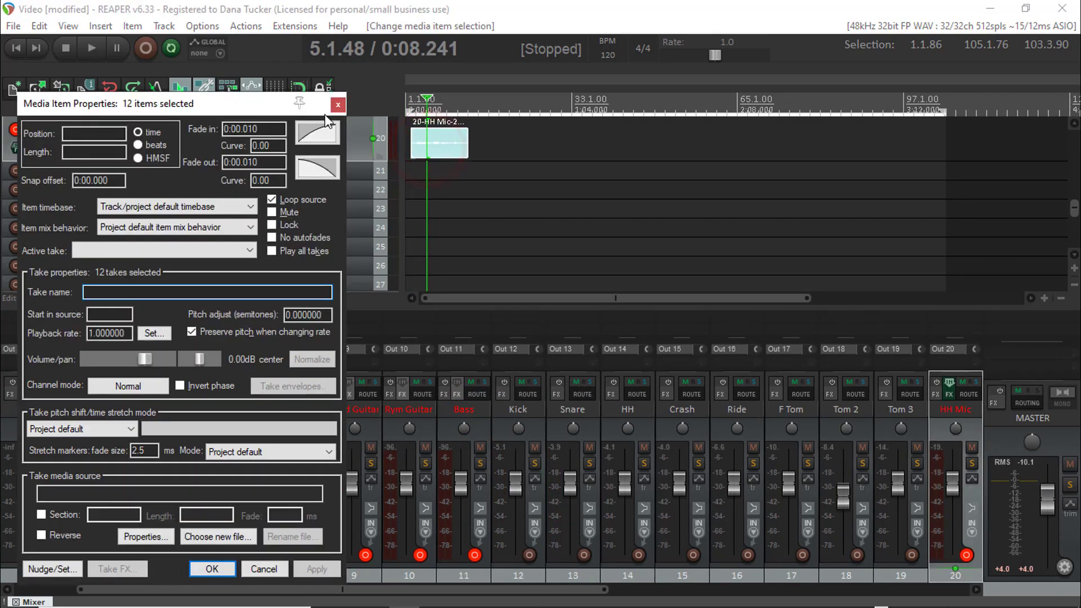
left_click(336, 105)
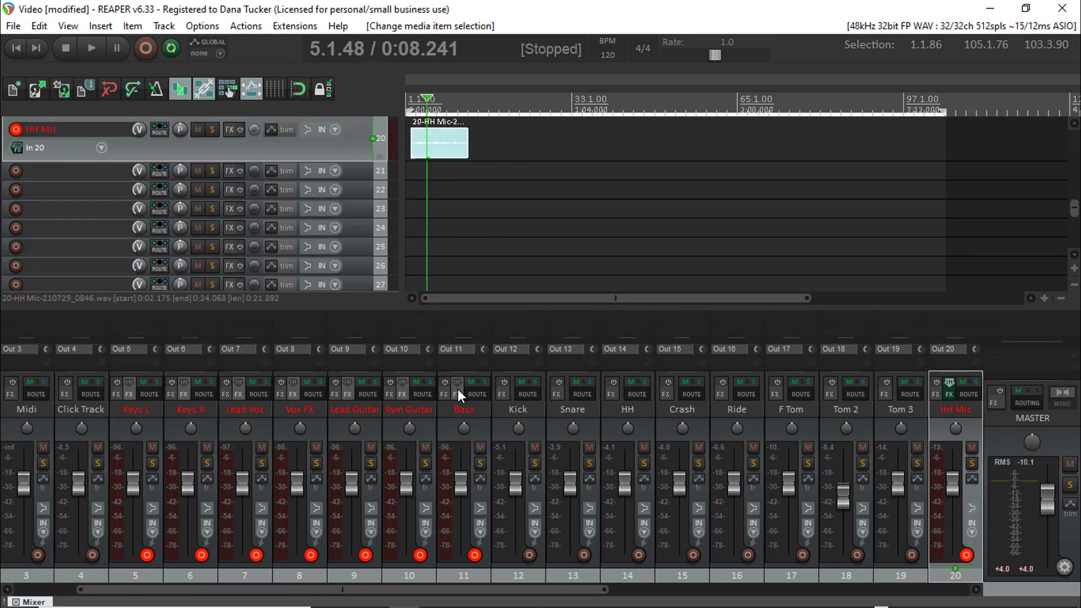